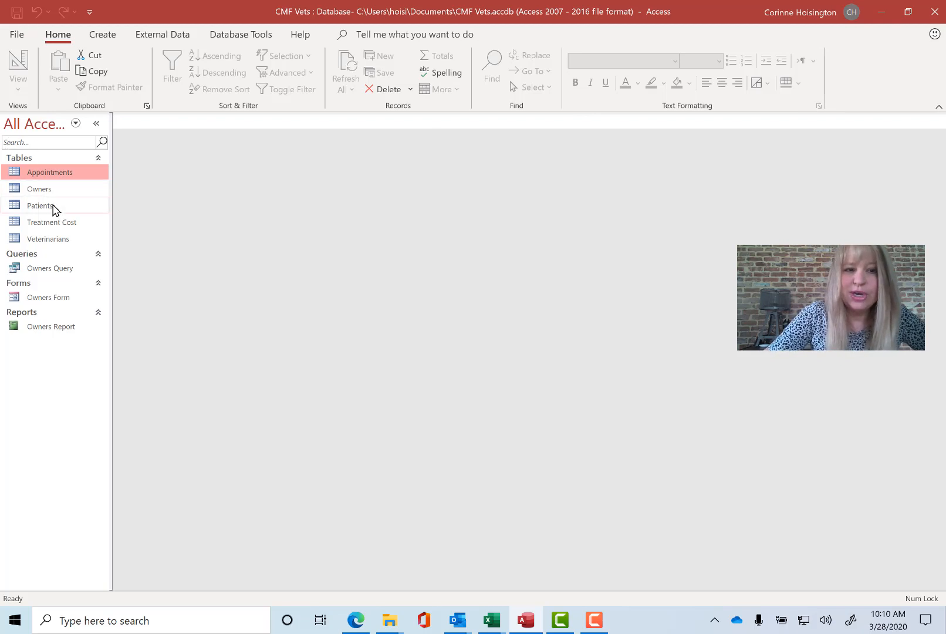
# - Open the Owners, Patients, Appointments, Treatment Cost and Veterinarians tables to examine their fields and records
pyautogui.click(51, 194)
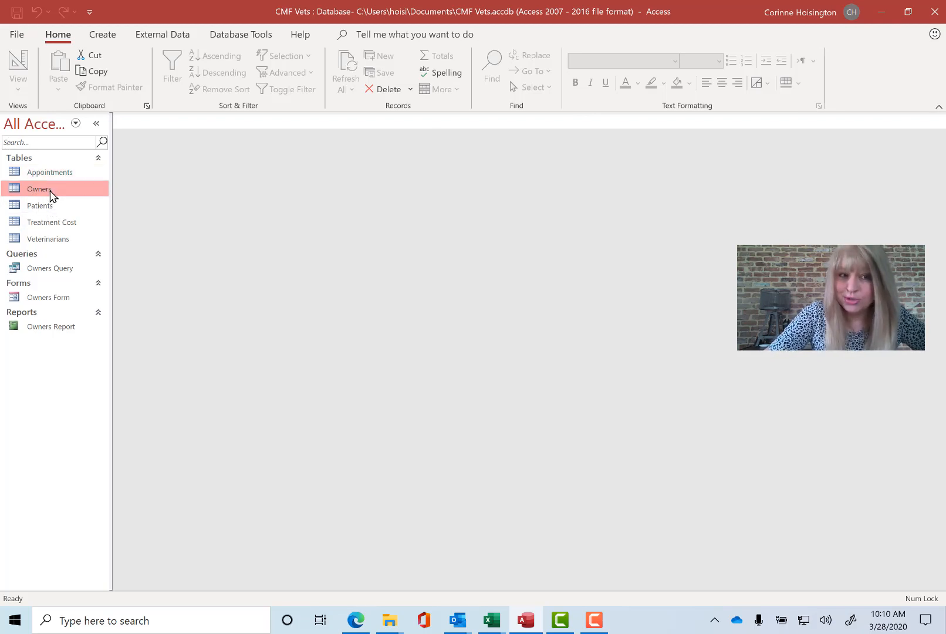
pyautogui.doubleClick(53, 194)
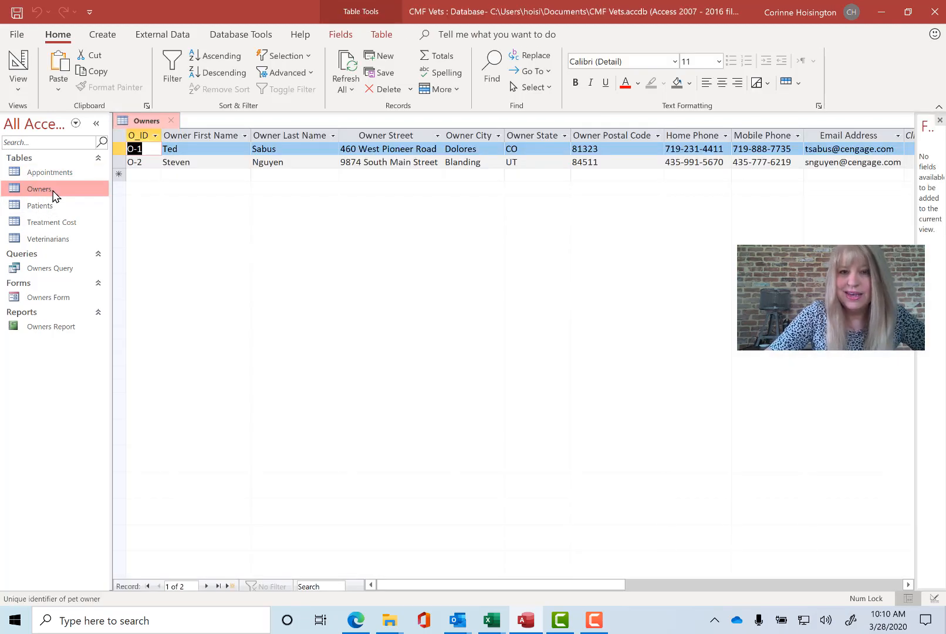
pyautogui.click(939, 119)
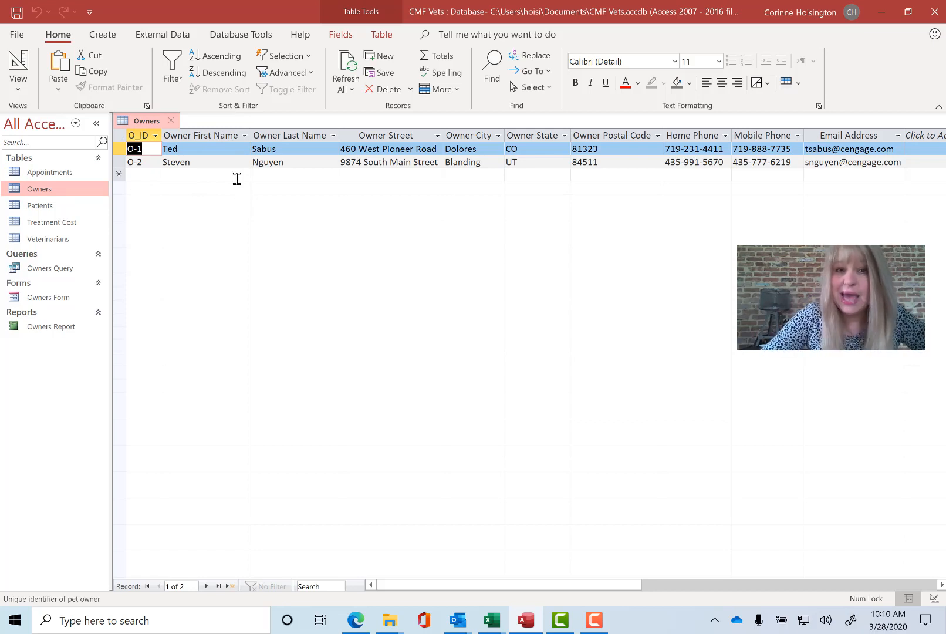
pyautogui.click(53, 209)
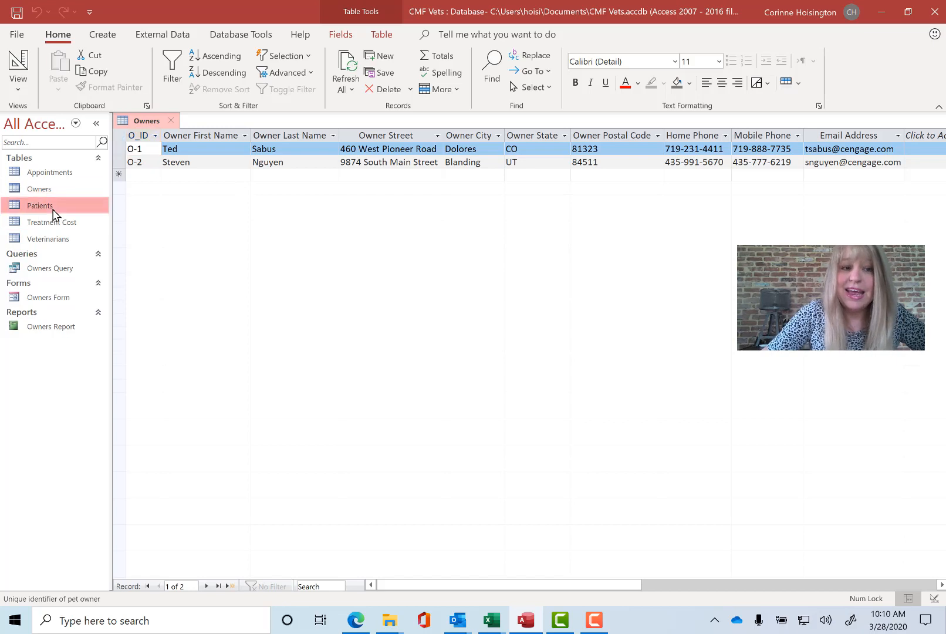
pyautogui.doubleClick(53, 211)
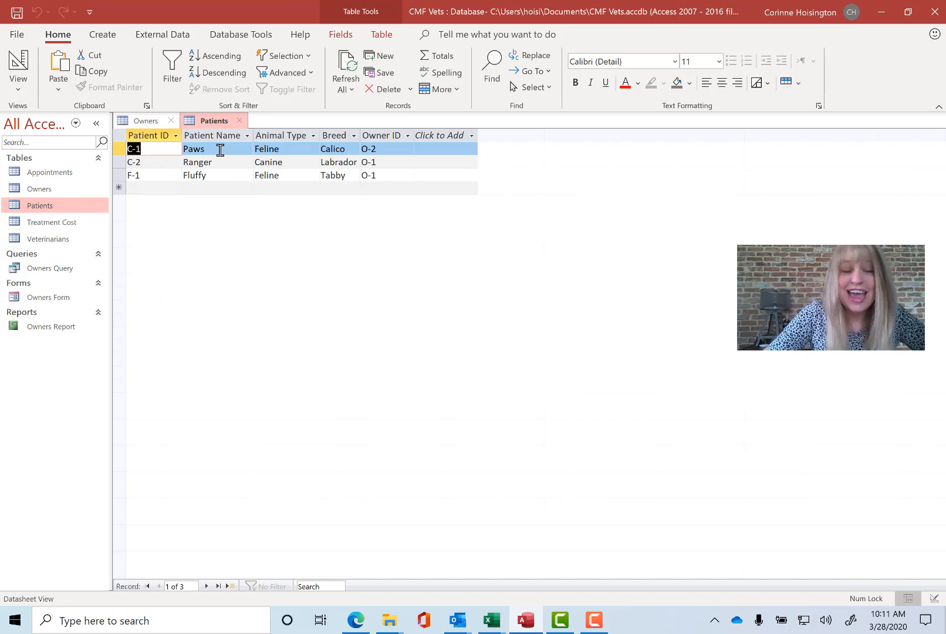
pyautogui.doubleClick(69, 173)
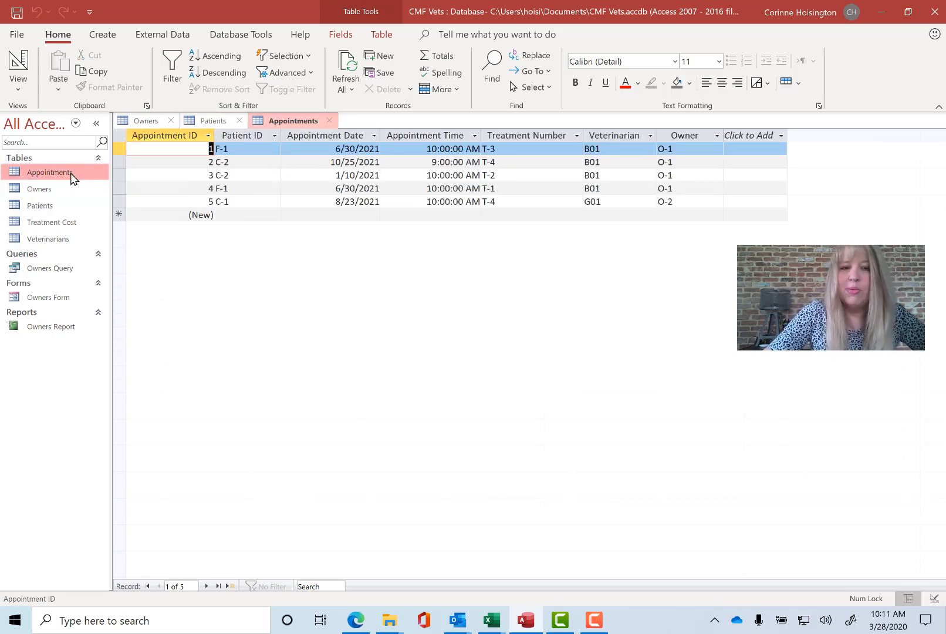
pyautogui.doubleClick(55, 225)
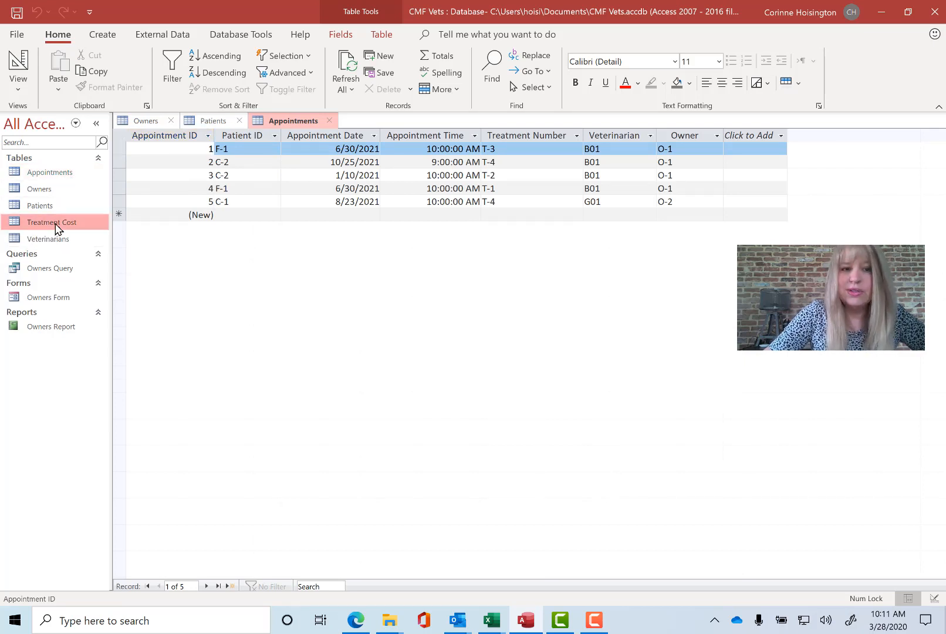
pyautogui.doubleClick(58, 239)
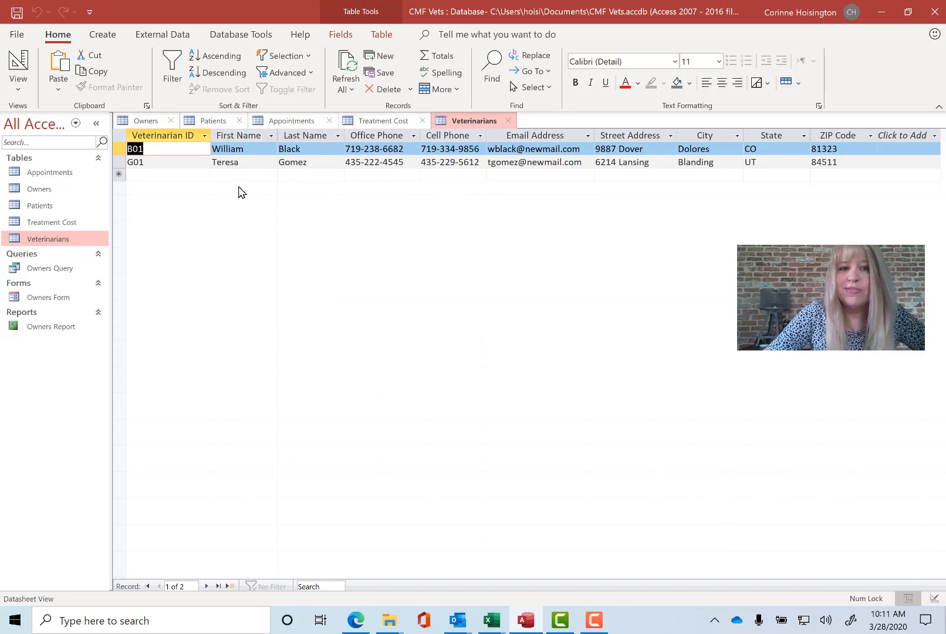
# - Open the Owners Query, the Owners Form up to its second record, and the Owners Report to examine each object
pyautogui.doubleClick(81, 268)
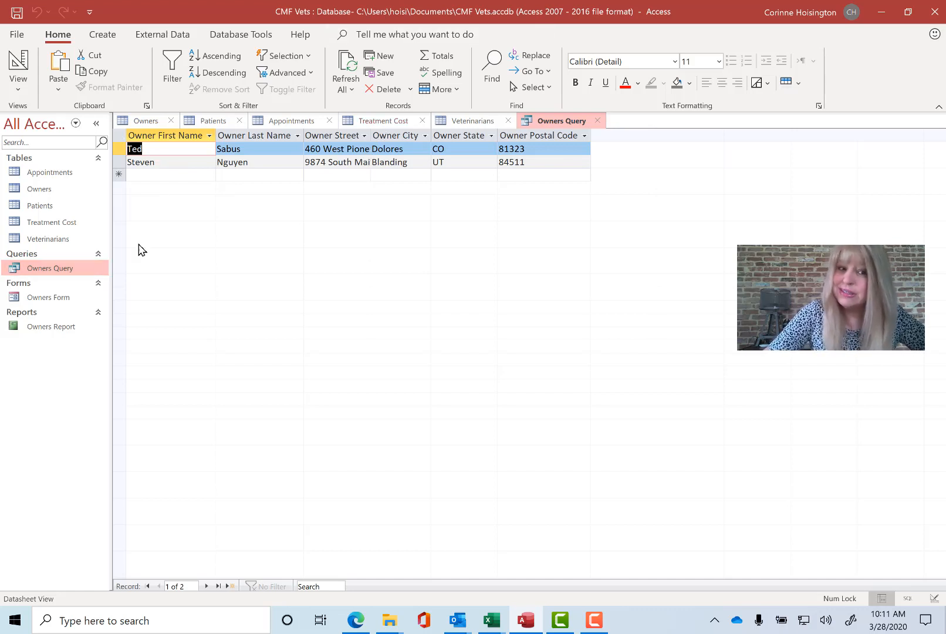
pyautogui.click(60, 301)
pyautogui.doubleClick(58, 299)
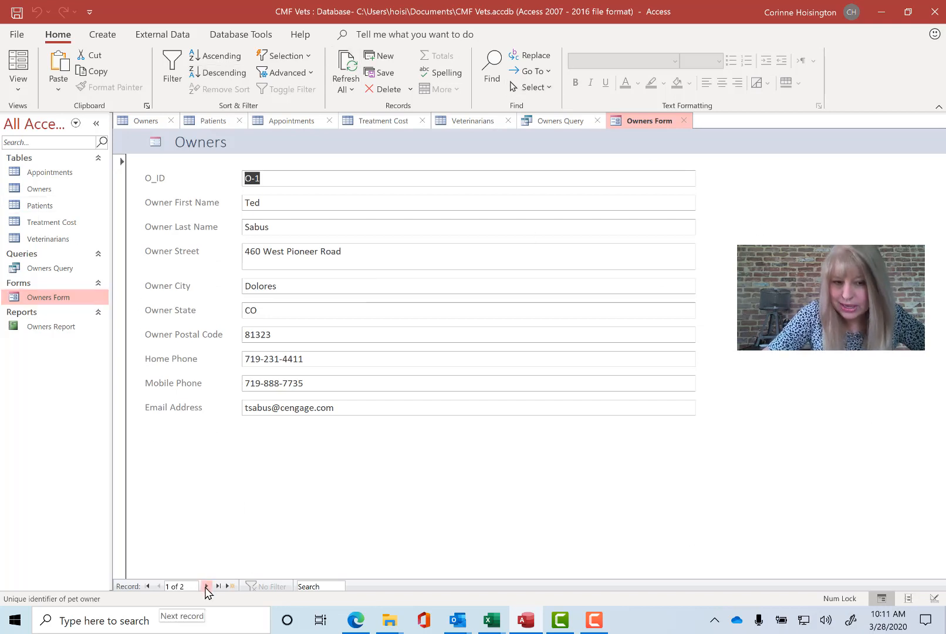
pyautogui.click(206, 586)
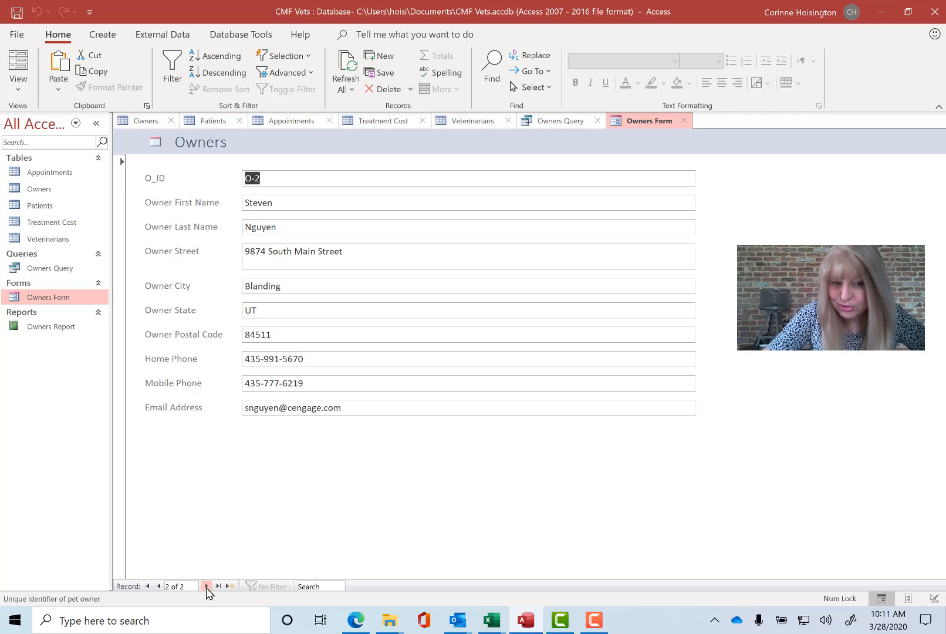
pyautogui.doubleClick(56, 330)
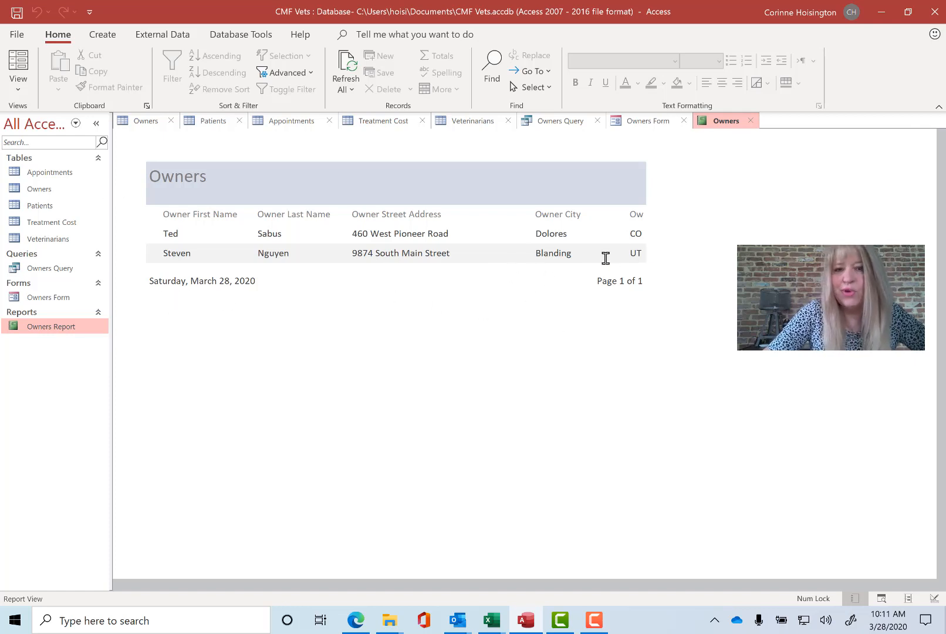
# - Close all open tables, the Owners Query, the Owners Form and the Owners Report
pyautogui.click(755, 122)
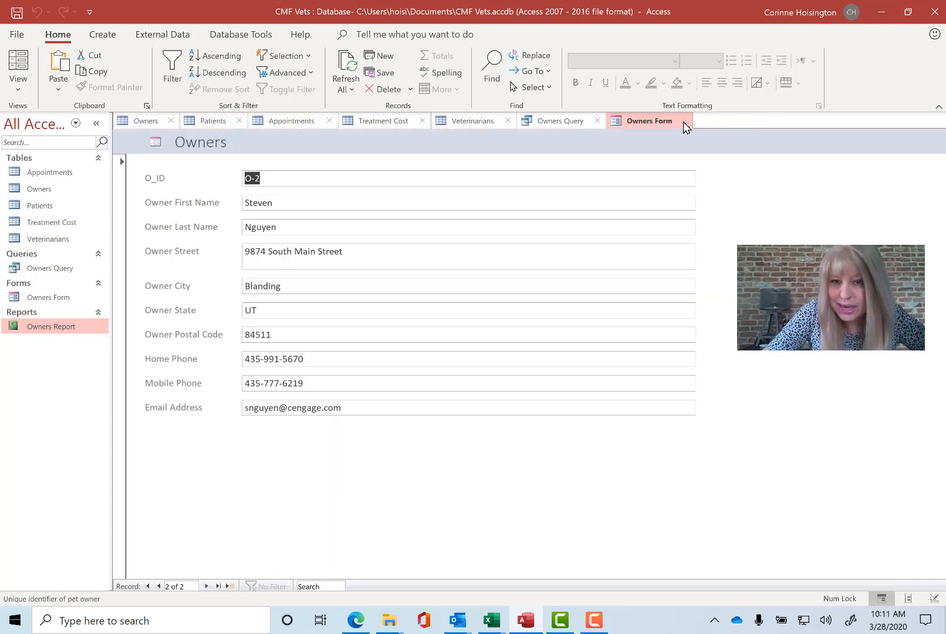
pyautogui.click(683, 122)
pyautogui.click(597, 121)
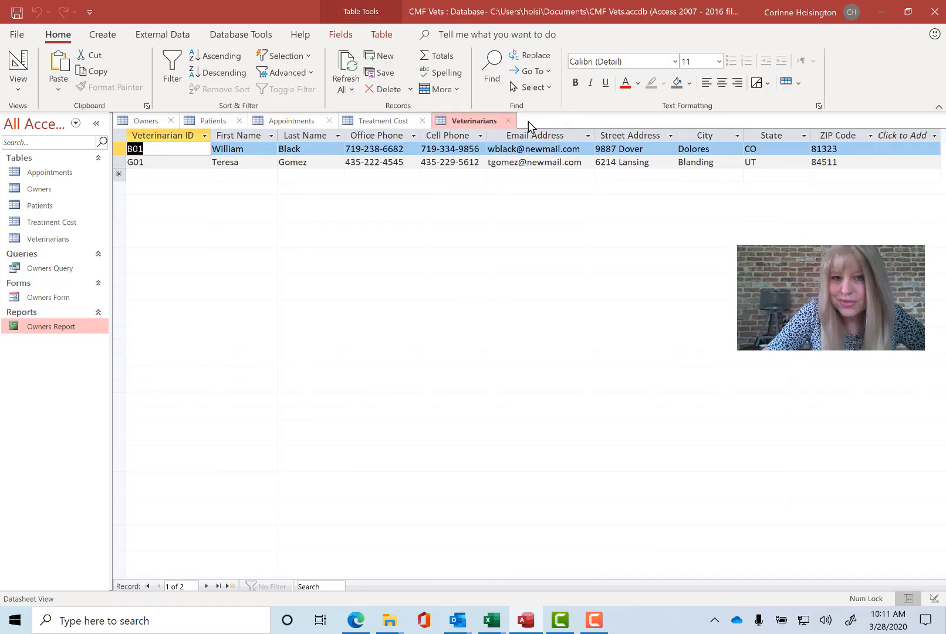
pyautogui.click(508, 121)
pyautogui.click(423, 120)
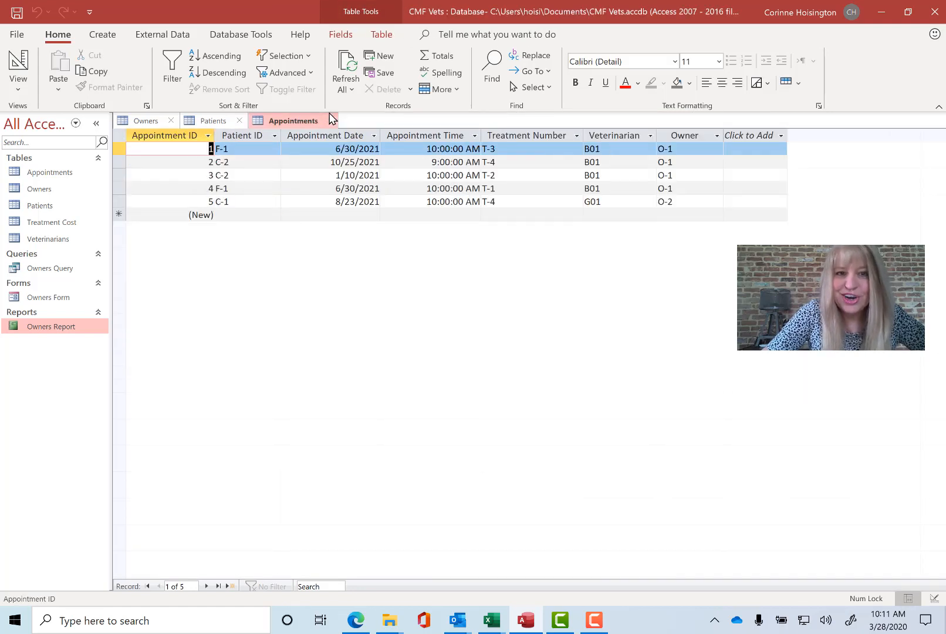
pyautogui.click(330, 120)
pyautogui.click(240, 121)
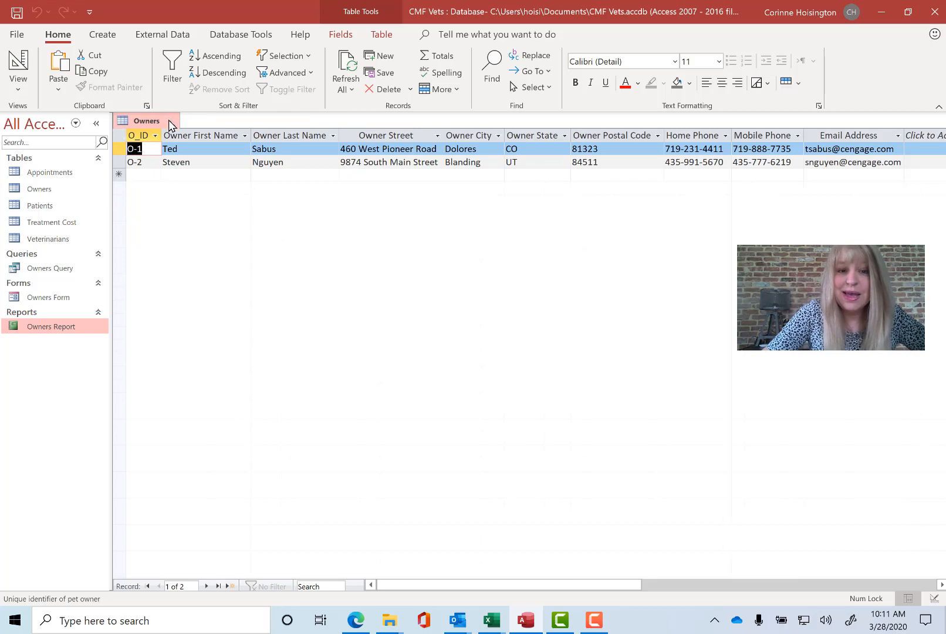
pyautogui.click(171, 120)
# - Switch to the Edge browser, search Bing for "coronavirus map" and open the larger map of confirmed cases
pyautogui.click(583, 622)
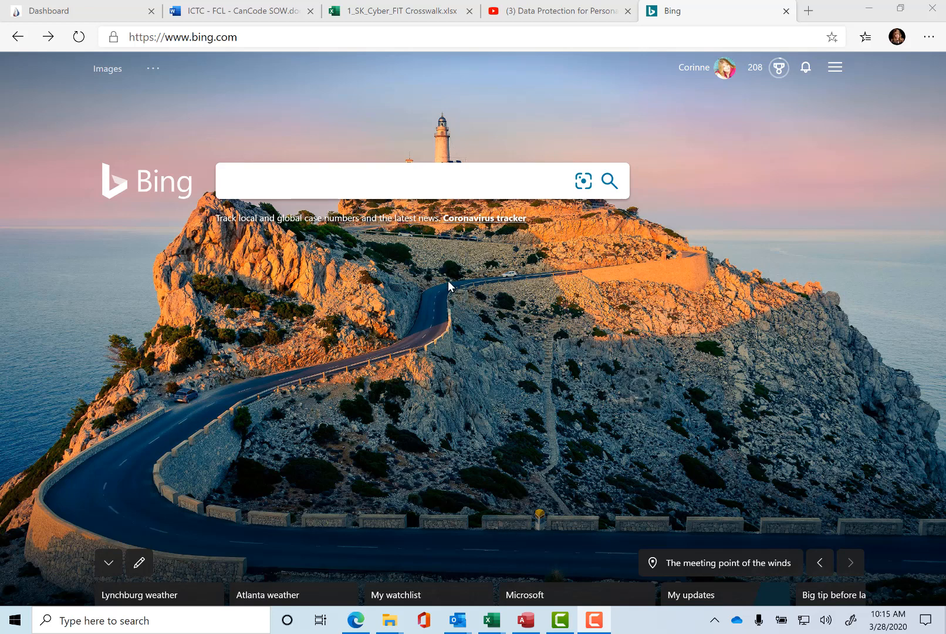
pyautogui.click(320, 187)
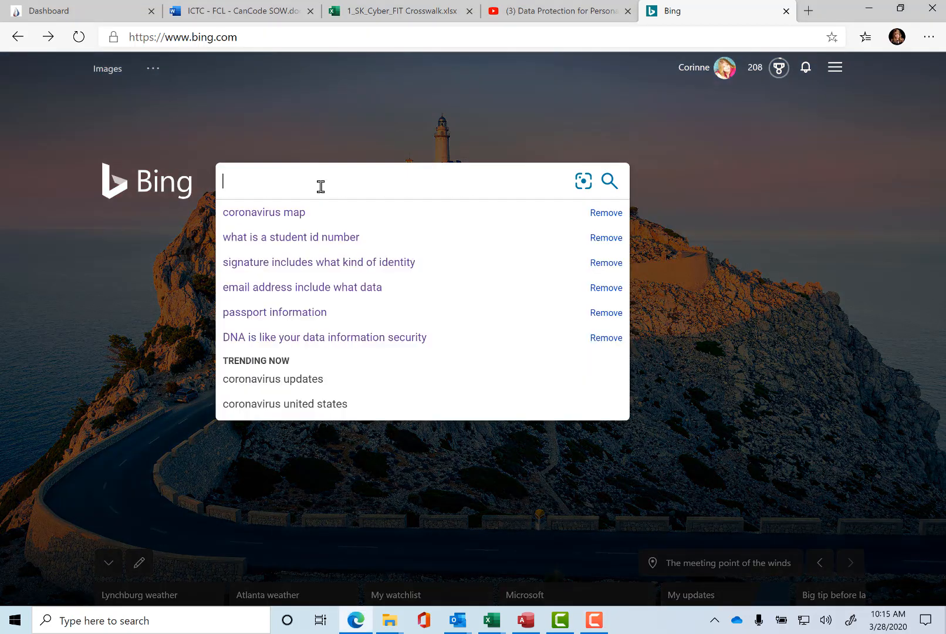
pyautogui.click(301, 223)
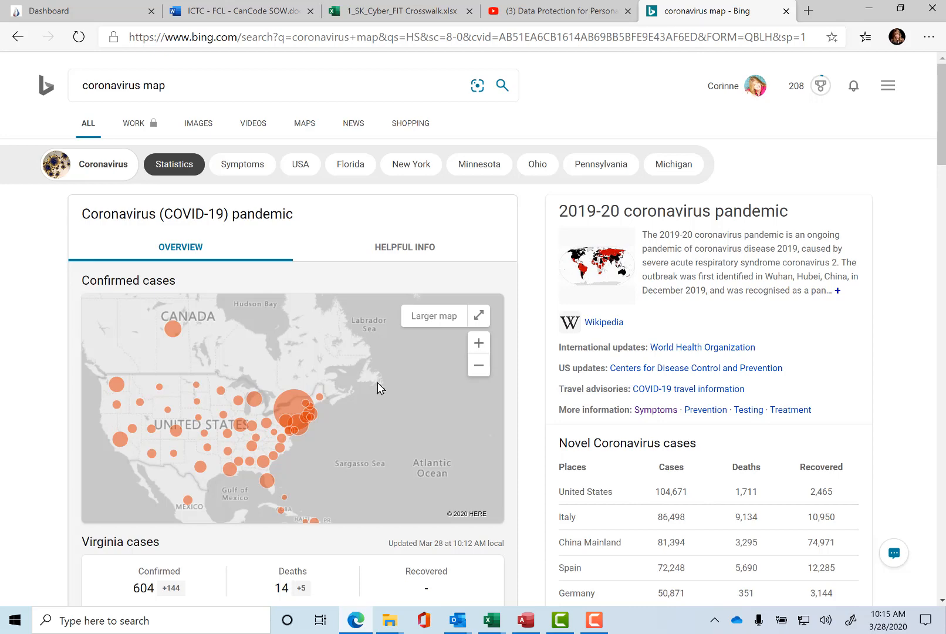
pyautogui.click(438, 320)
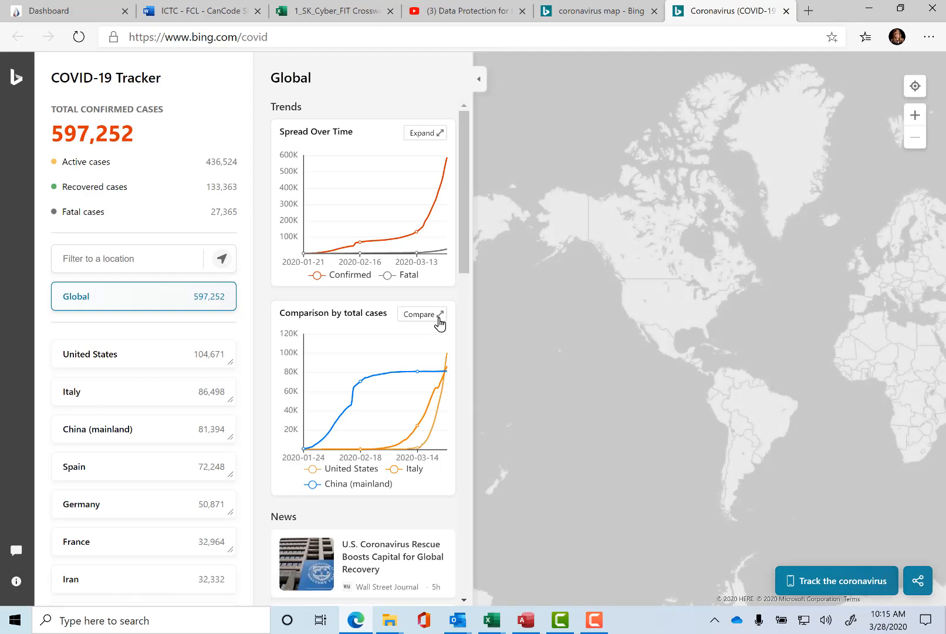
# - Focus the COVID-19 Tracker map on the eastern United States and view the case details for Virginia
pyautogui.scroll(5, 751, 321)
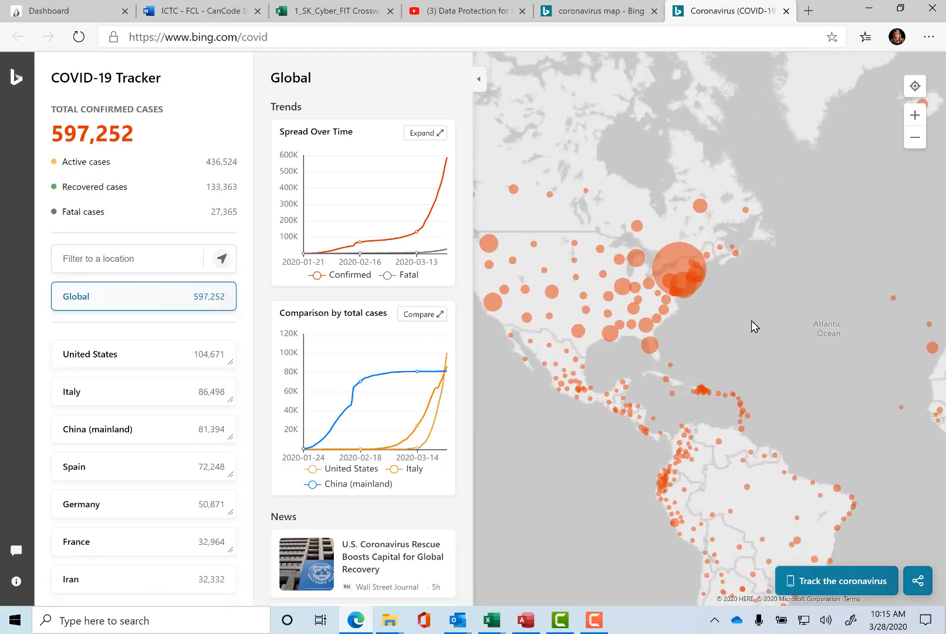
pyautogui.moveTo(592, 284); pyautogui.dragTo(883, 317)
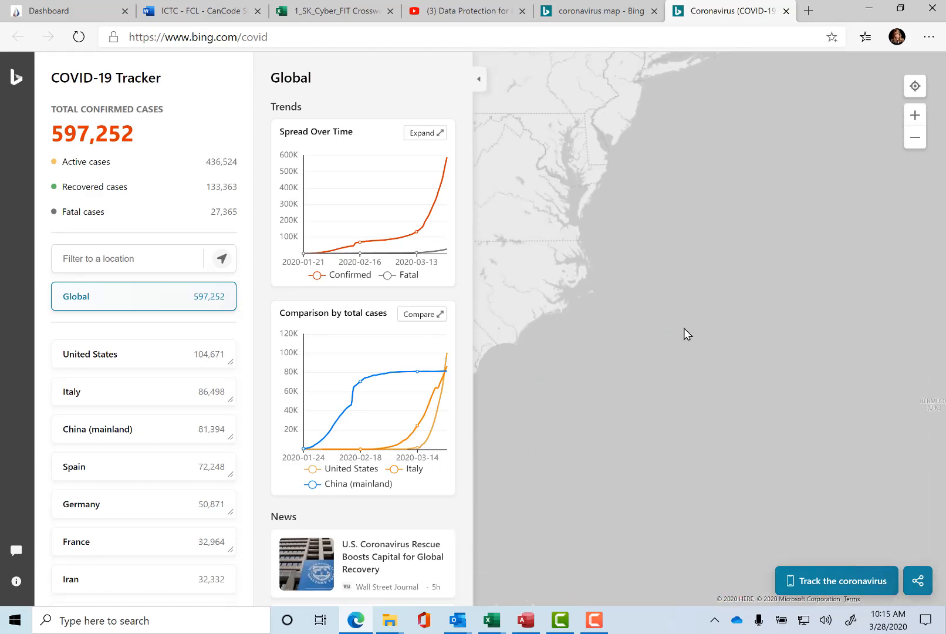
pyautogui.moveTo(772, 227)
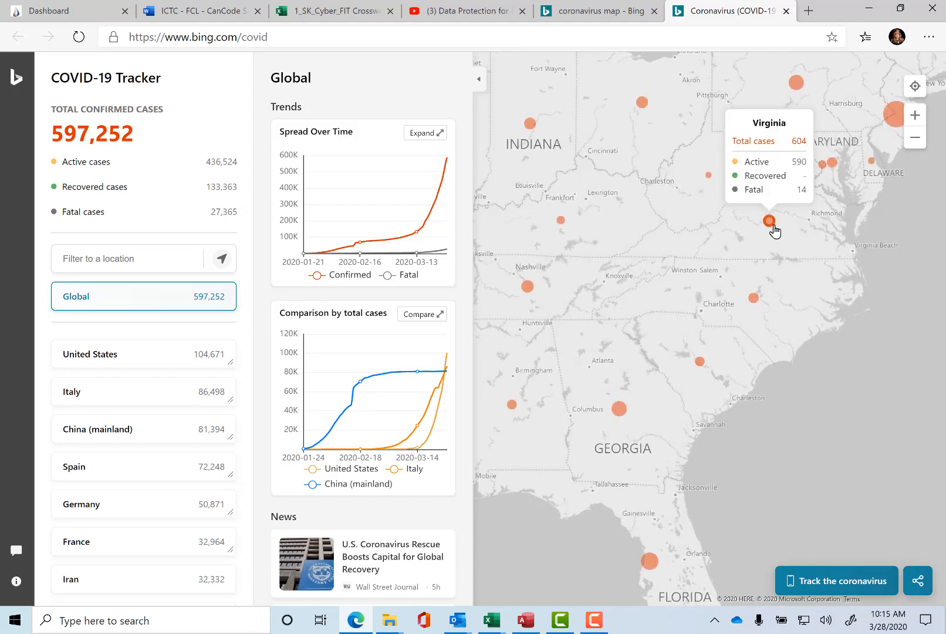
pyautogui.click(771, 224)
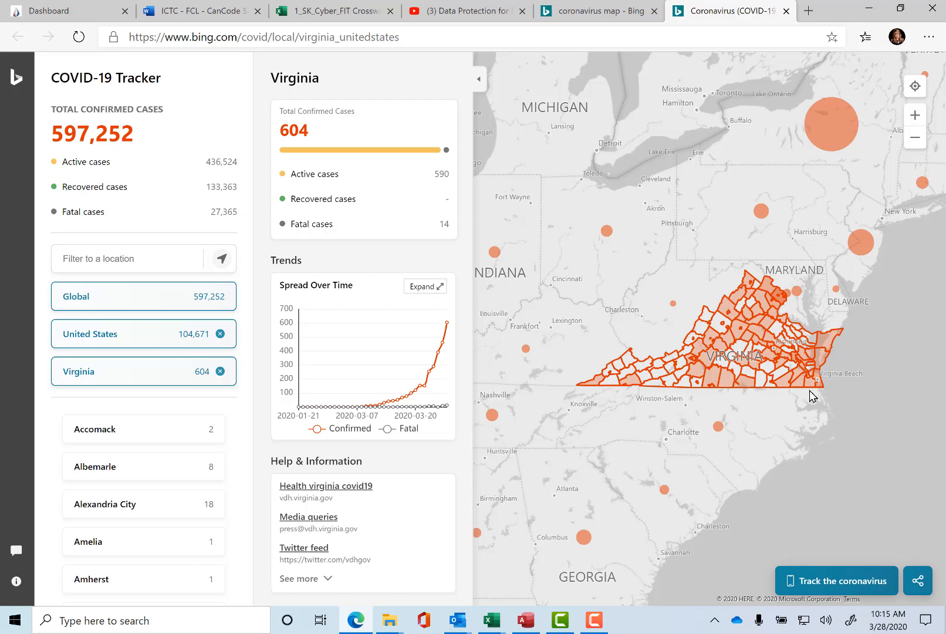
# - Return to the CMF Vets database in Access, start a query in Design view and add the Appointments table with its full field list showing
pyautogui.click(541, 624)
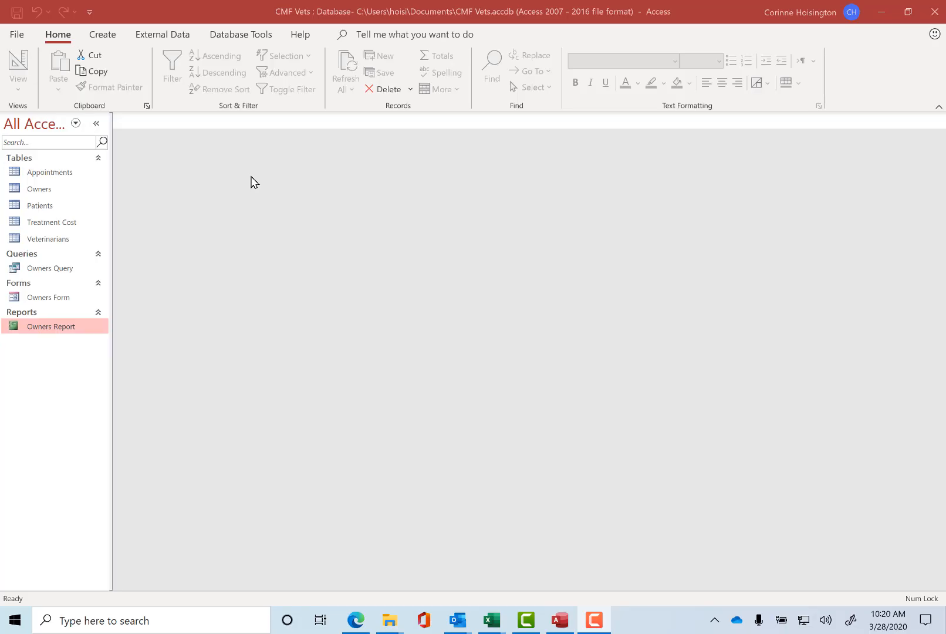
pyautogui.click(103, 37)
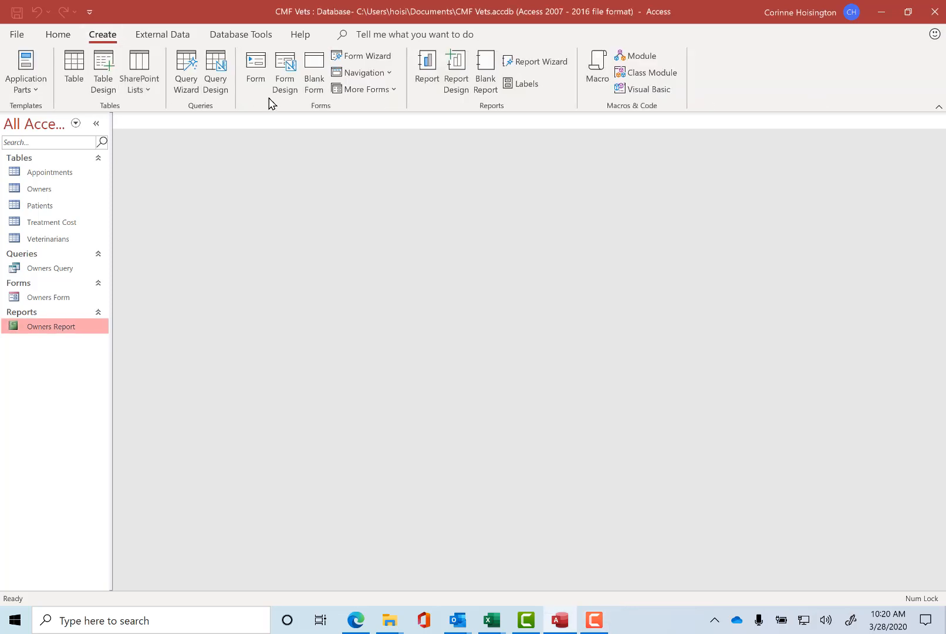
pyautogui.click(222, 82)
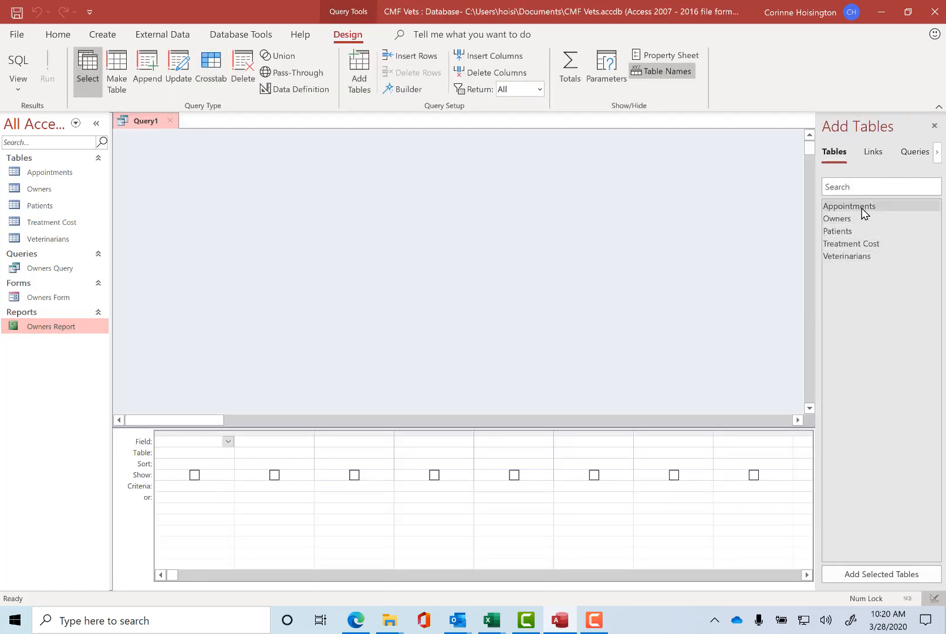
pyautogui.doubleClick(862, 208)
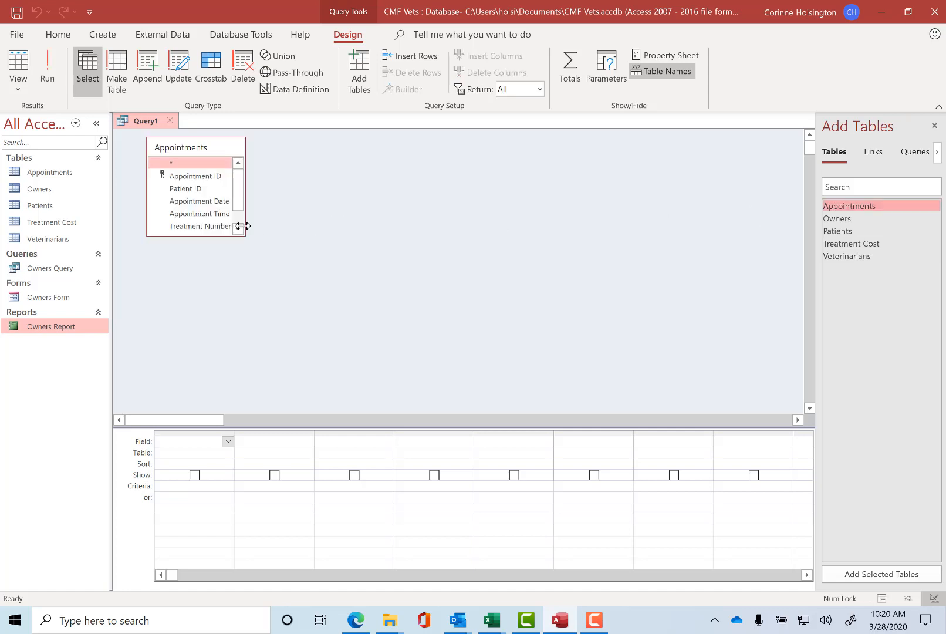
pyautogui.moveTo(208, 236); pyautogui.dragTo(206, 289)
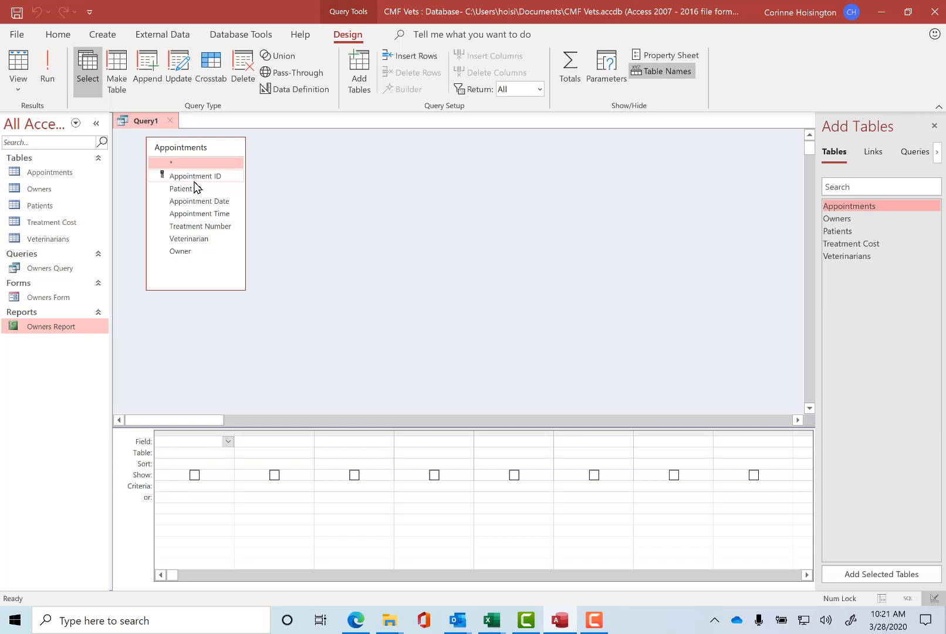
# - Add all fields of the Appointments table to the query with the asterisk and run it
pyautogui.click(175, 164)
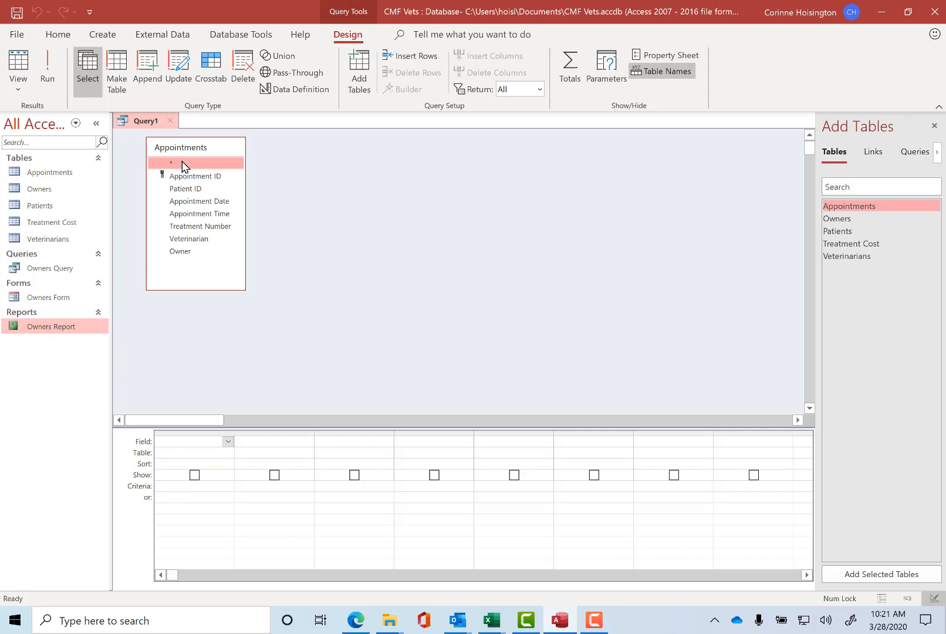
pyautogui.doubleClick(184, 166)
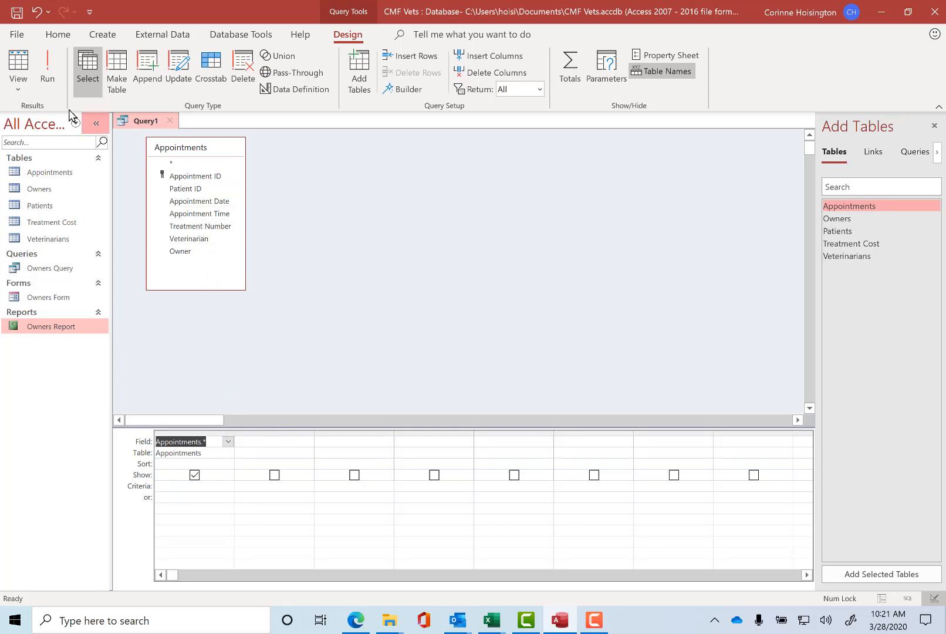
pyautogui.click(48, 69)
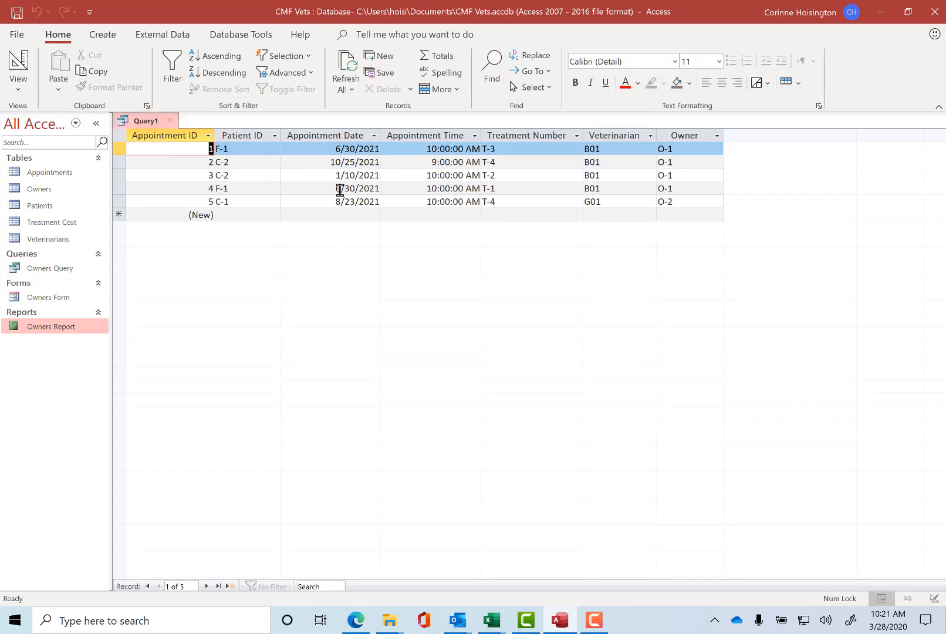
# - Close the appointments query without saving its design
pyautogui.click(170, 121)
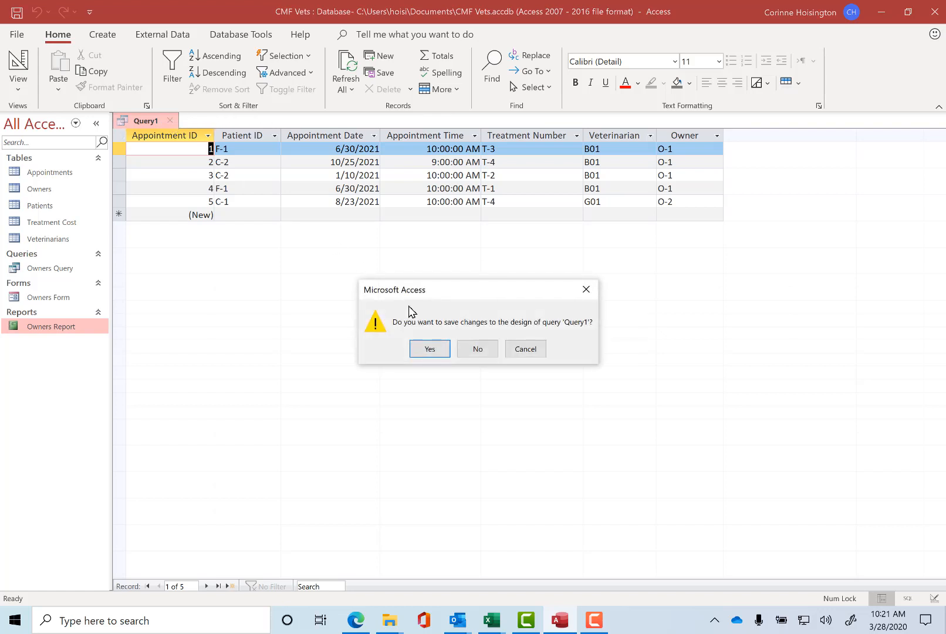
pyautogui.click(476, 353)
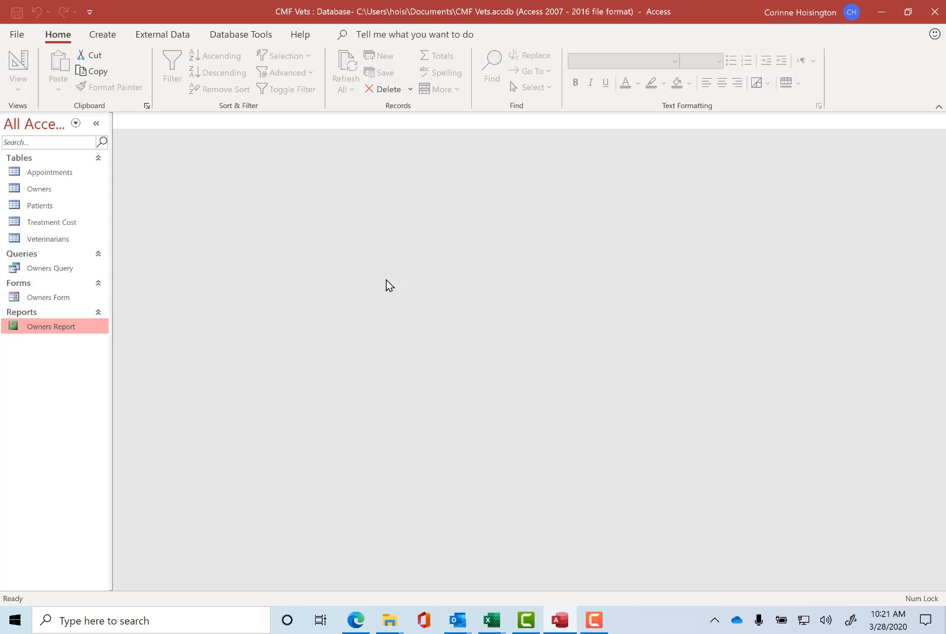
# - Open the Owners table to view its records
pyautogui.doubleClick(50, 190)
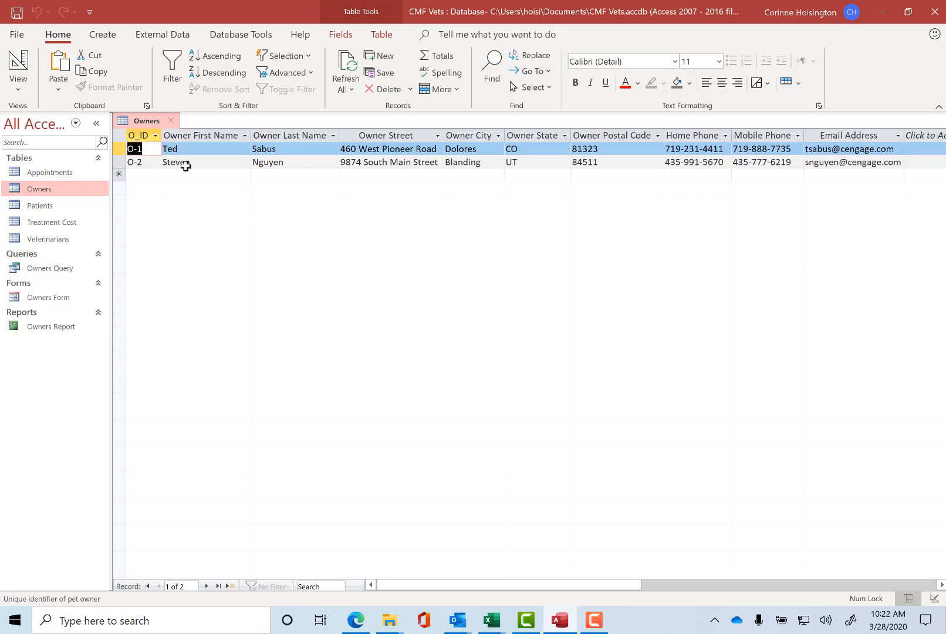
pyautogui.click(596, 621)
pyautogui.click(593, 249)
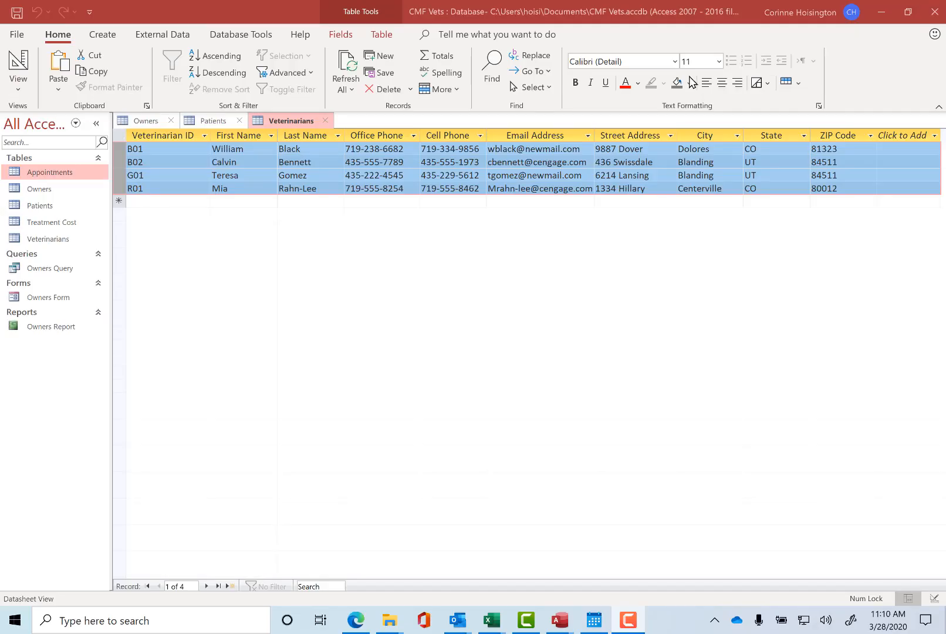
# - Close the open Veterinarians, Patients and Owners tables
pyautogui.click(327, 120)
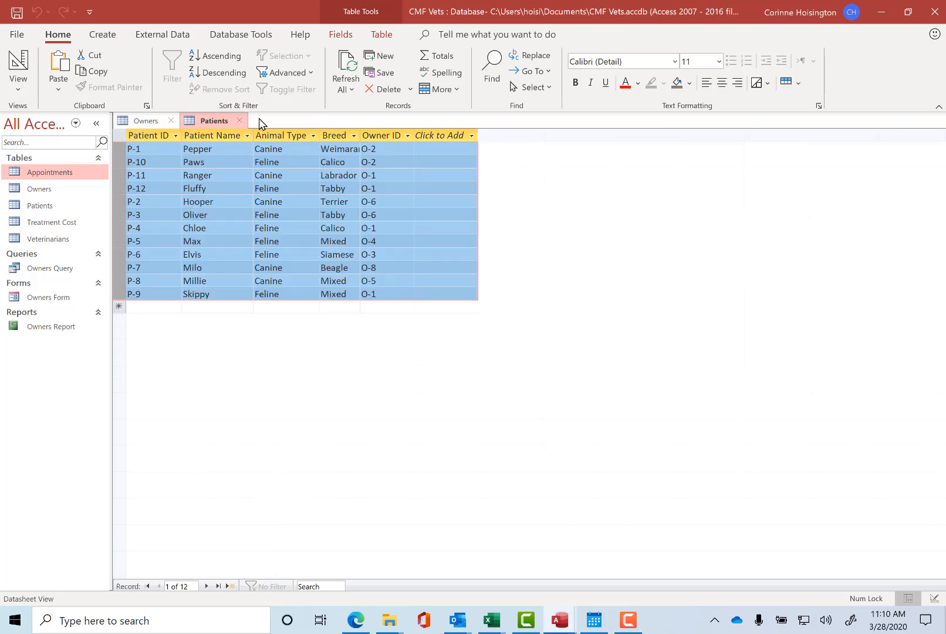
pyautogui.click(240, 121)
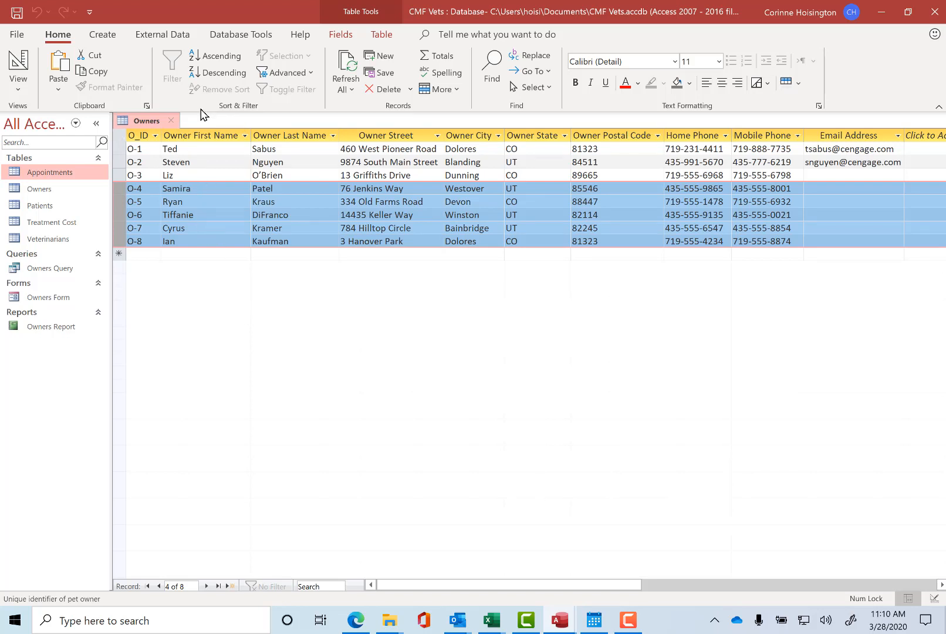
pyautogui.click(173, 121)
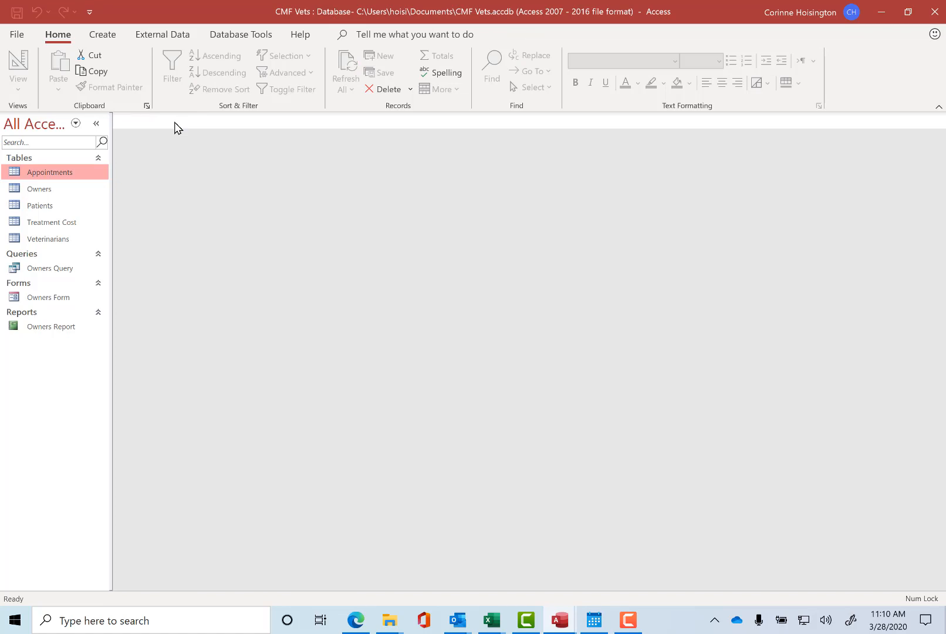
# - Start a new query in Design view, add the Appointments table and enlarge its field list to show every field
pyautogui.click(106, 37)
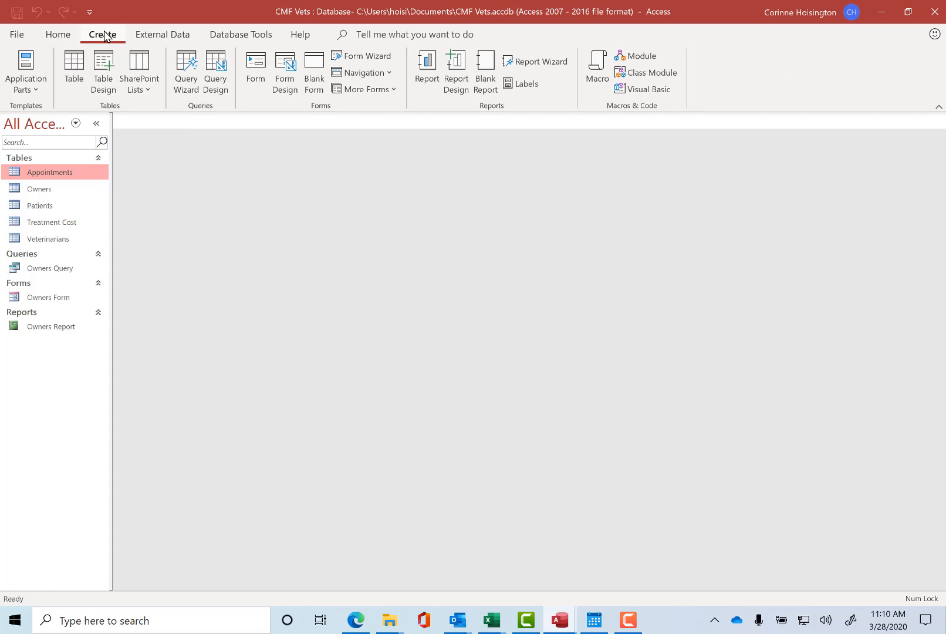
pyautogui.click(229, 90)
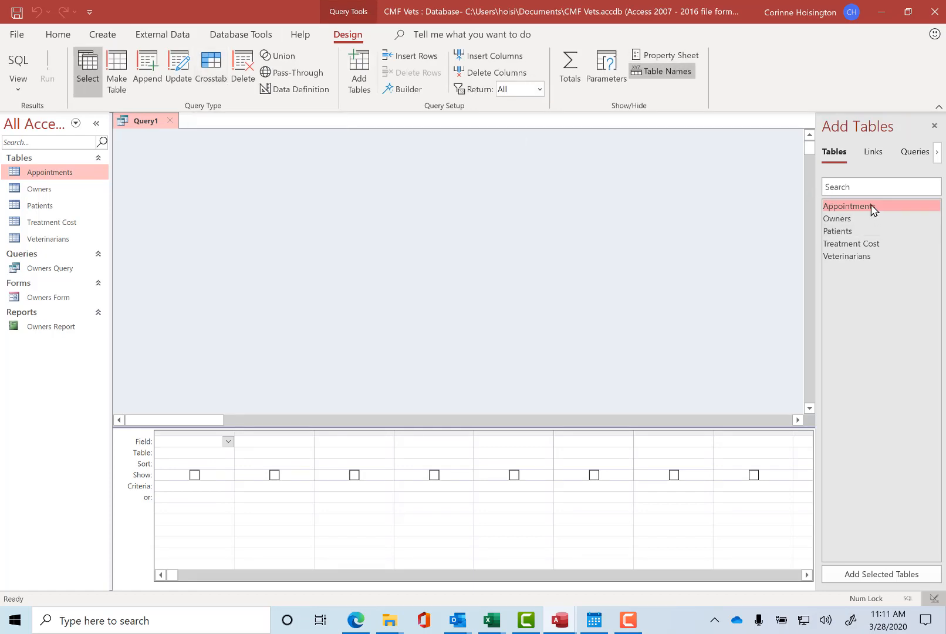
pyautogui.doubleClick(873, 209)
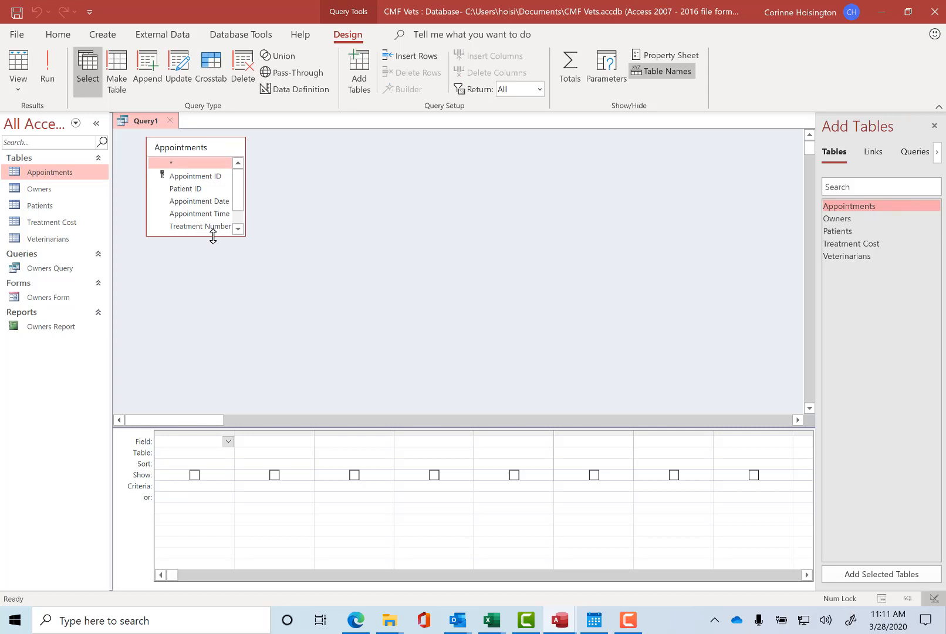
pyautogui.moveTo(213, 236); pyautogui.dragTo(205, 296)
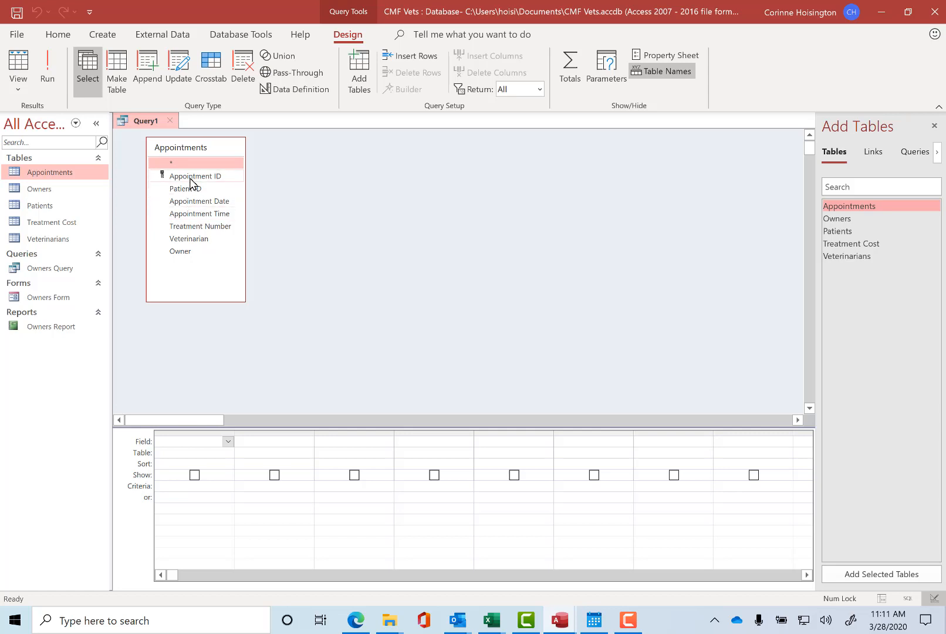
# - Add the Veterinarian, Appointment Date, Appointment Time, Patient ID, Treatment Number and Owner fields to the query grid in that order
pyautogui.doubleClick(188, 239)
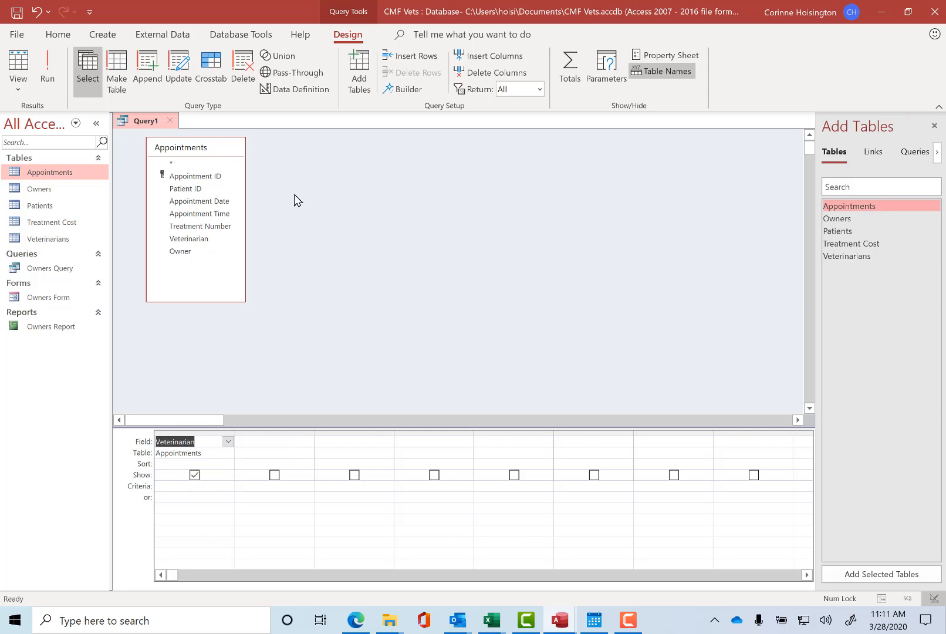
pyautogui.doubleClick(199, 202)
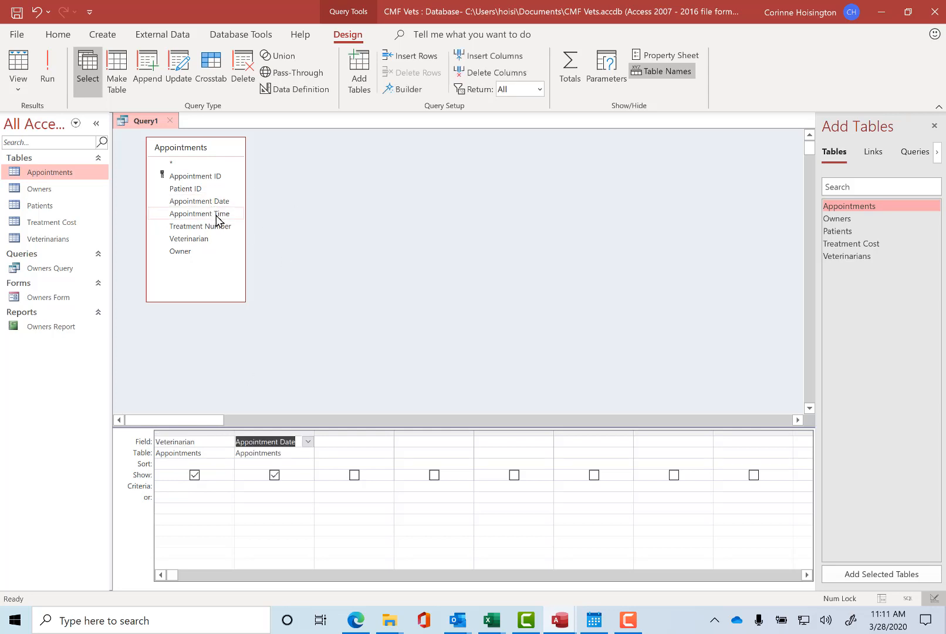
pyautogui.doubleClick(218, 213)
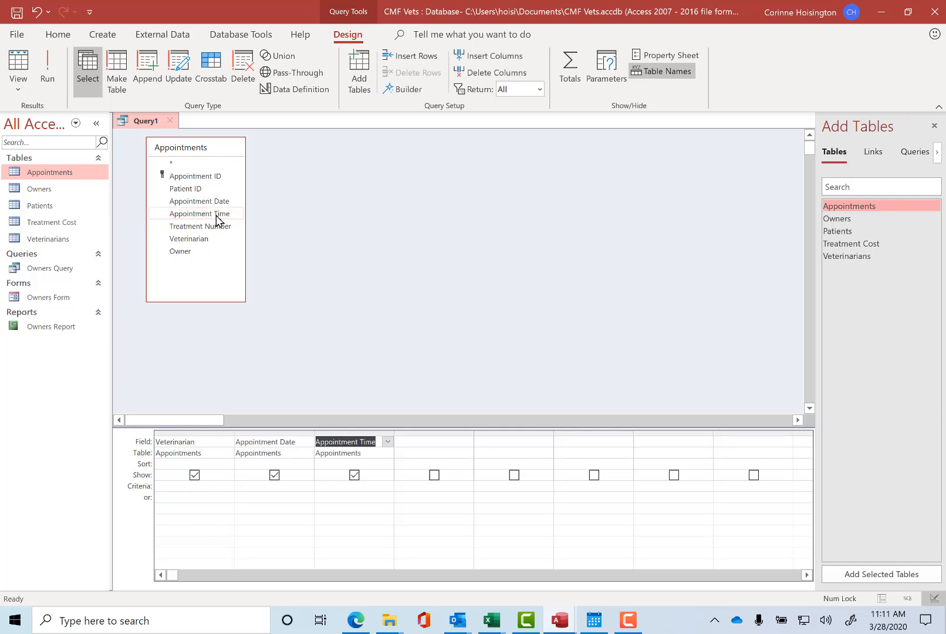
pyautogui.doubleClick(207, 189)
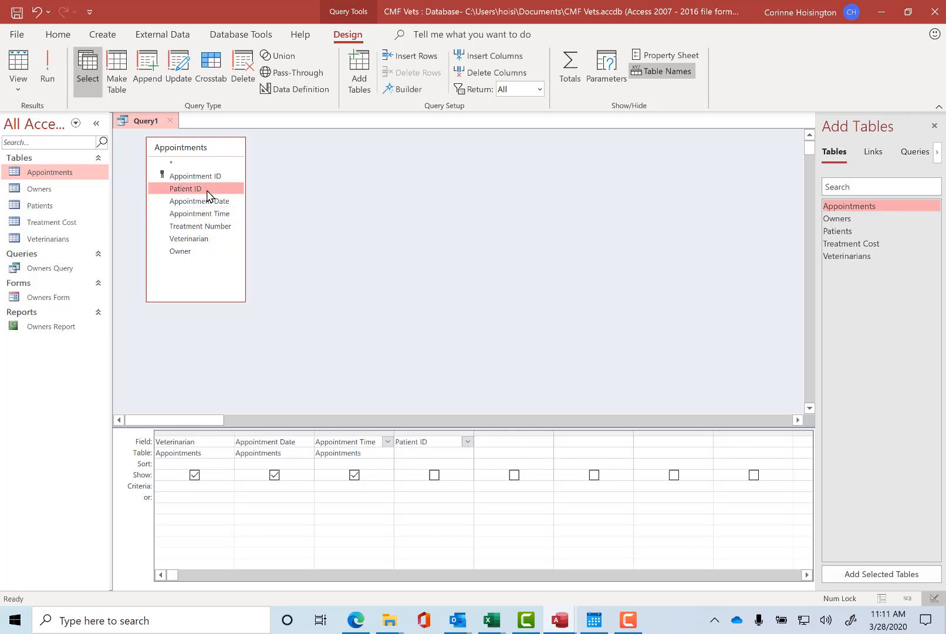
pyautogui.doubleClick(228, 229)
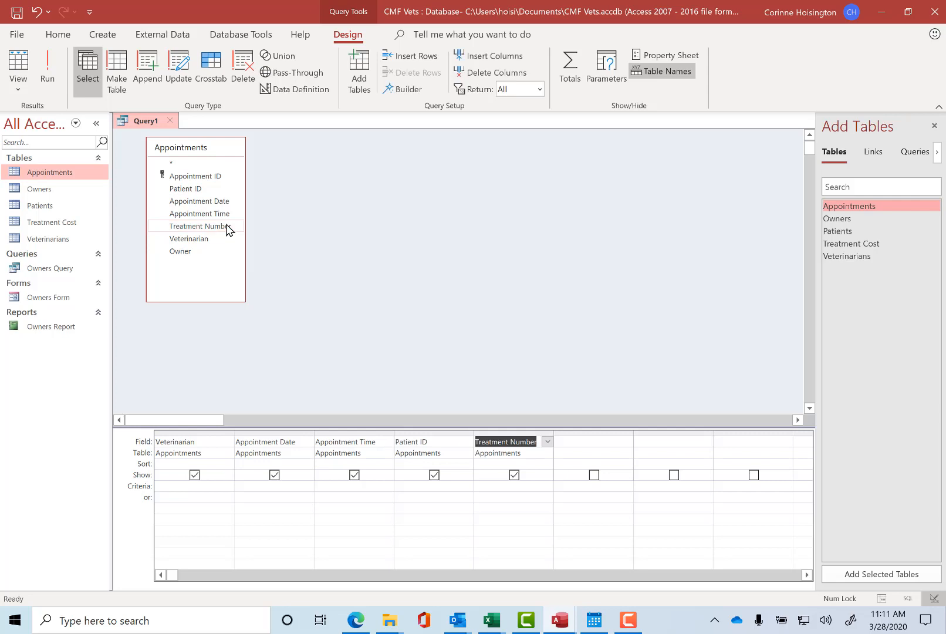
pyautogui.doubleClick(183, 251)
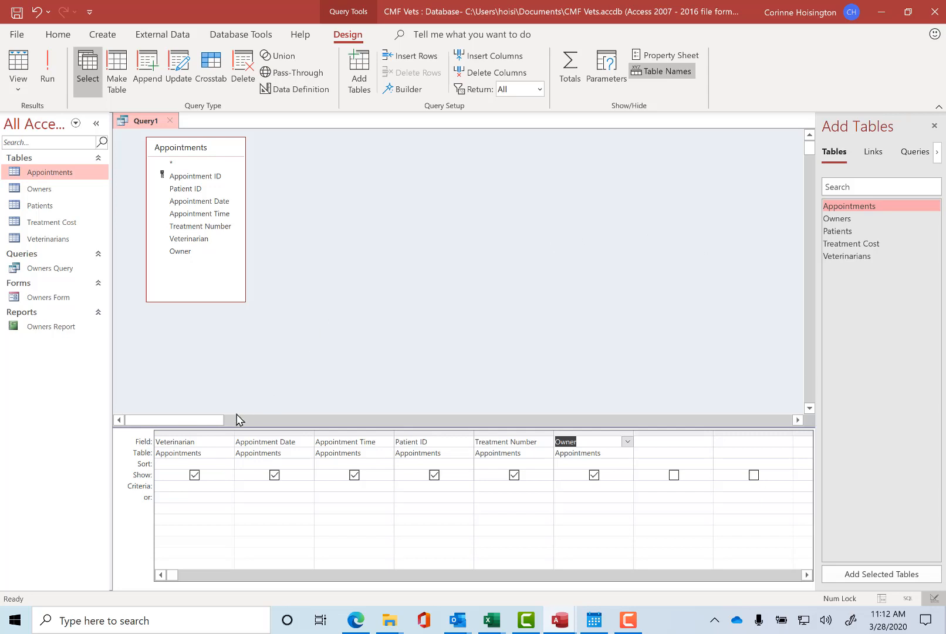
# - Set the criteria of the Veterinarian field to G01 and run the query
pyautogui.click(160, 484)
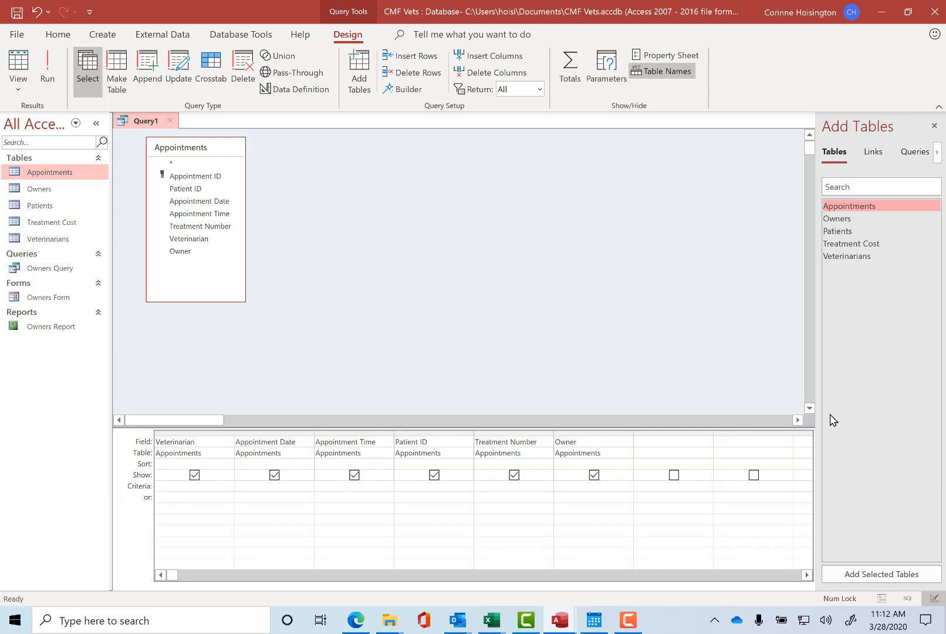
pyautogui.write('G01')
pyautogui.click(47, 72)
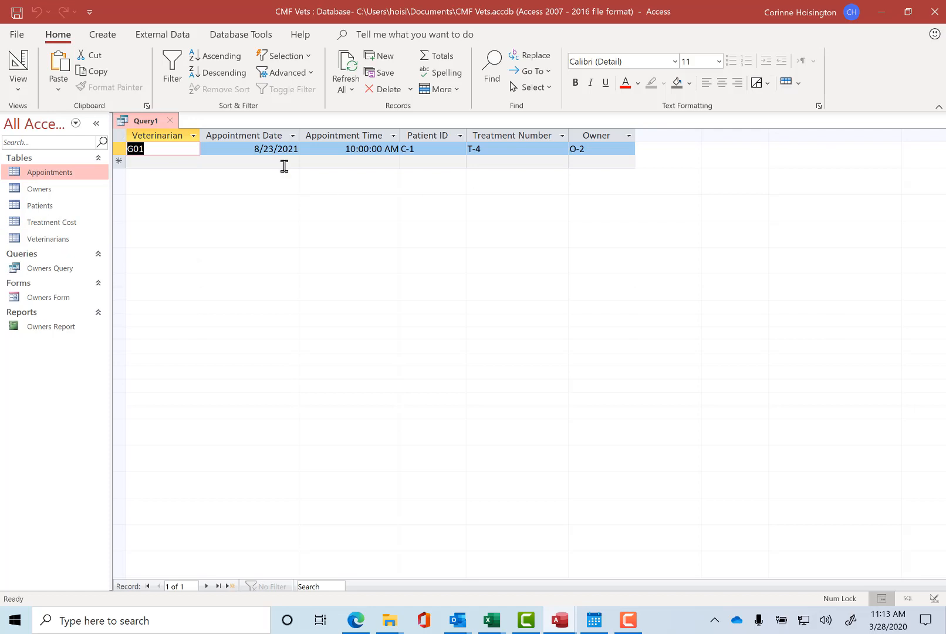
# - Close the appointments query and save its design under the name m02q01
pyautogui.click(170, 121)
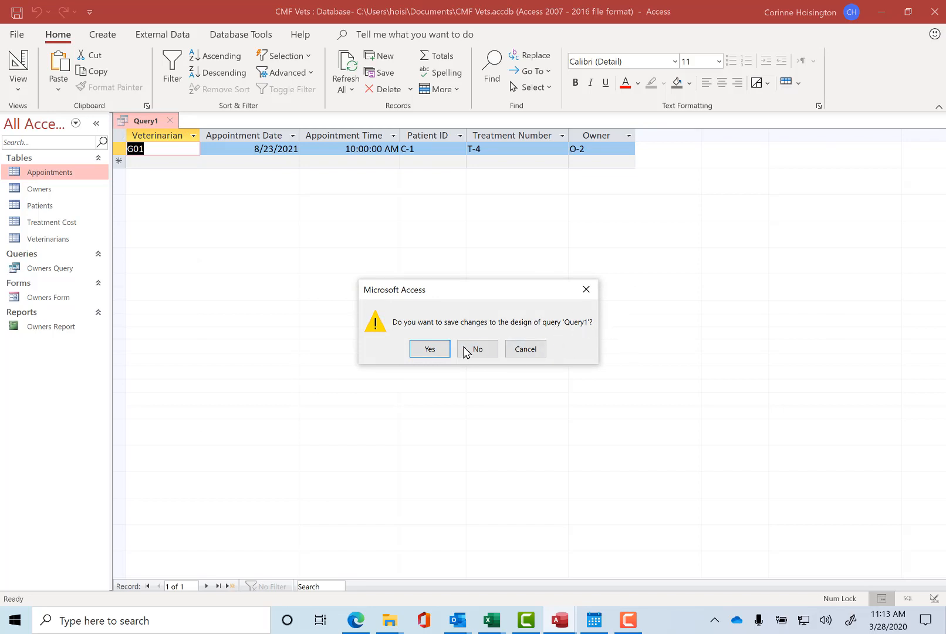
pyautogui.click(443, 352)
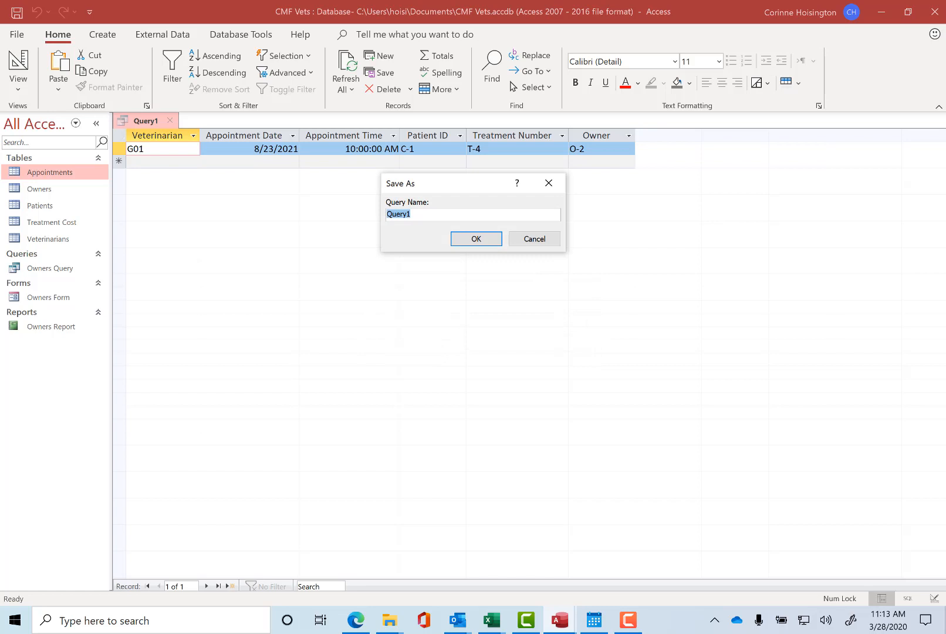
pyautogui.write('m02q01')
pyautogui.click(479, 240)
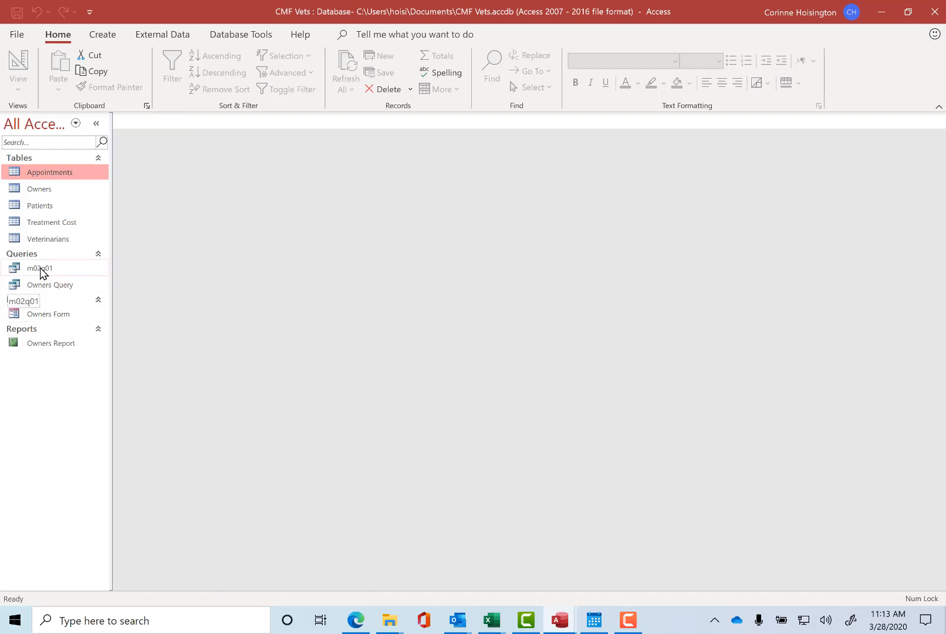
# - Reopen the saved m02q01 query to view its records and close it again
pyautogui.doubleClick(40, 269)
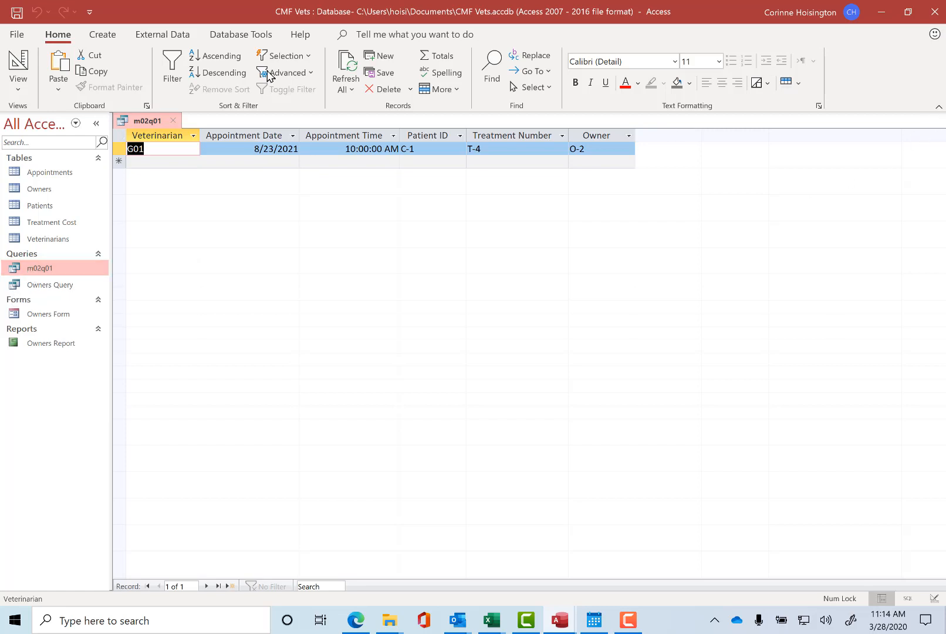
pyautogui.click(173, 121)
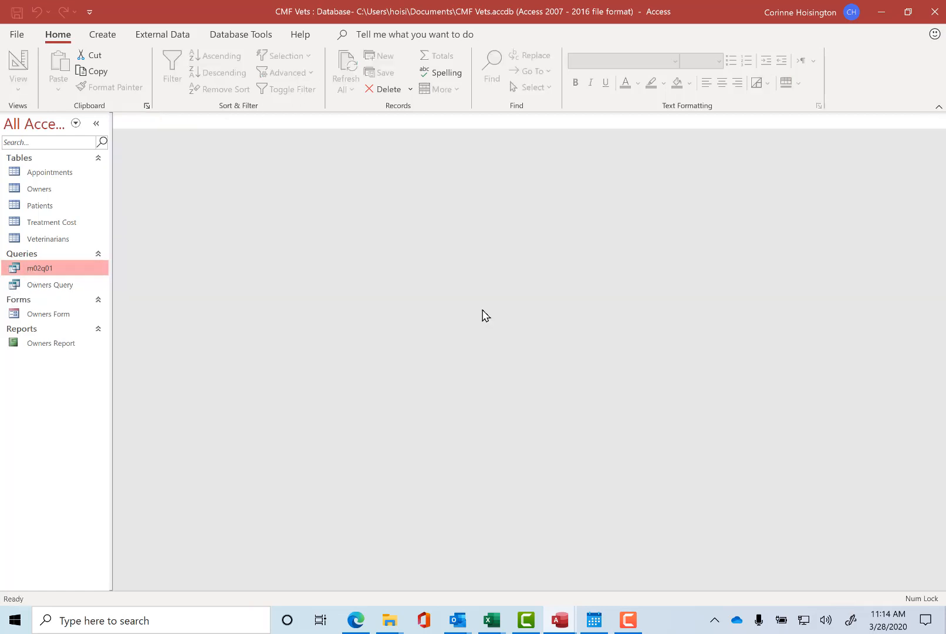
pyautogui.click(628, 621)
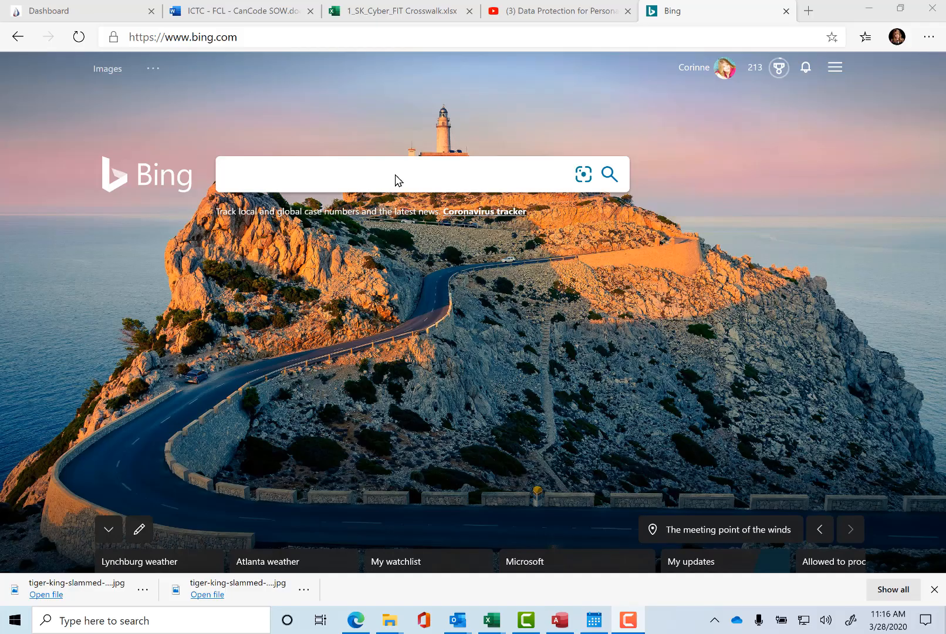
# - Search Bing for a person's first name followed by a partial last name ending in the * wildcard
pyautogui.click(395, 175)
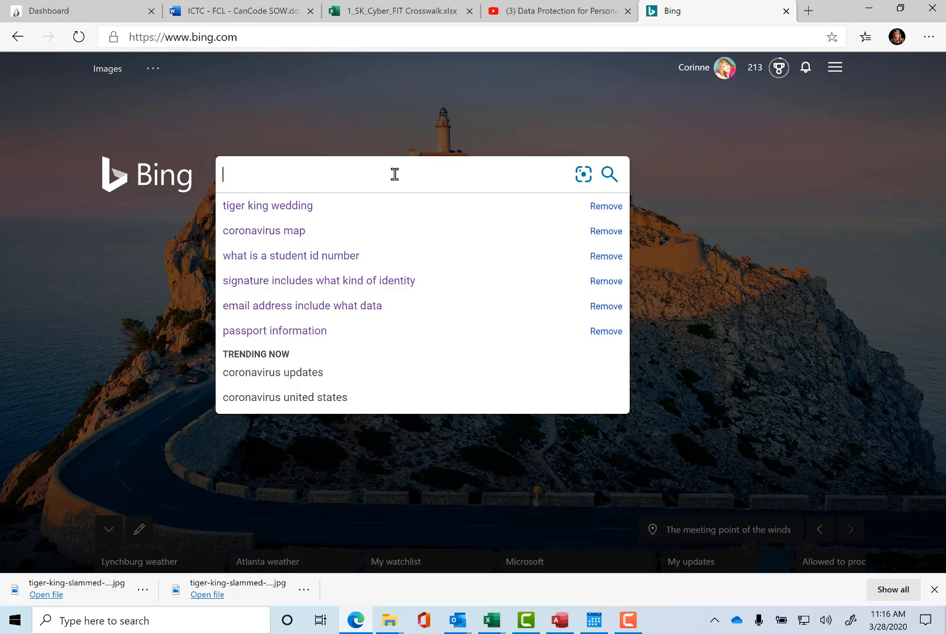
pyautogui.write('Corinne ')
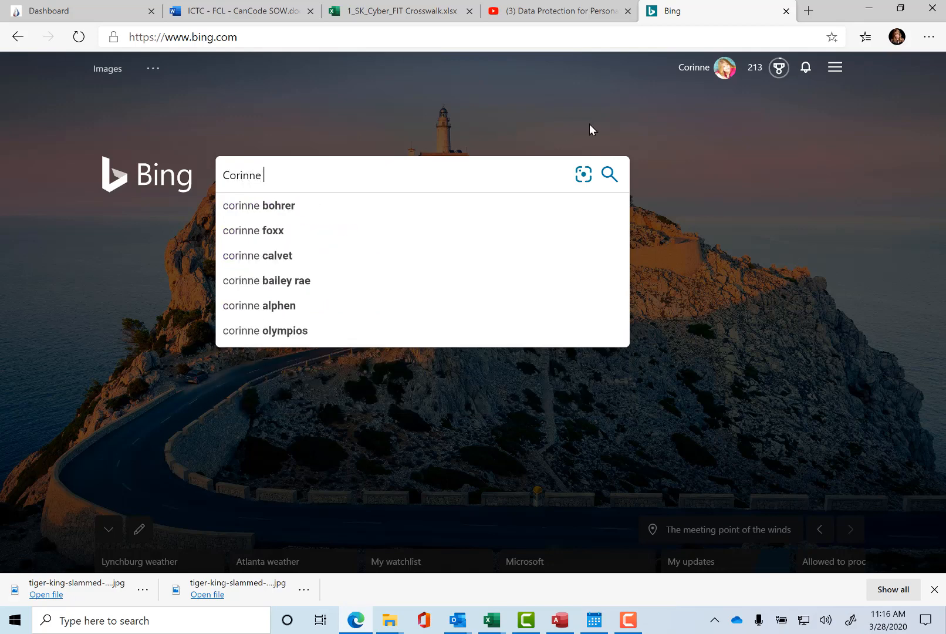
pyautogui.write('hois')
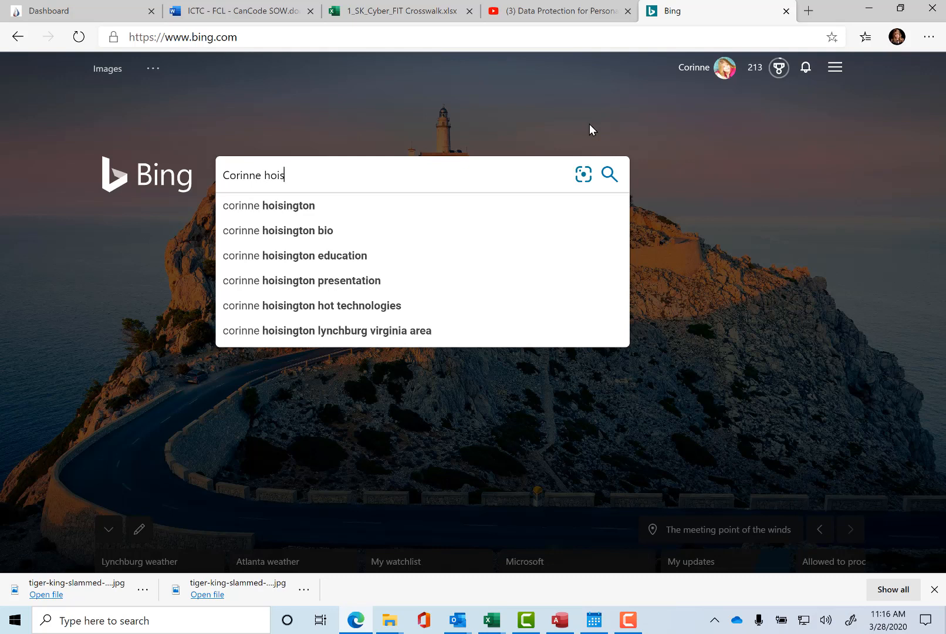
pyautogui.write('*')
pyautogui.press('Return')
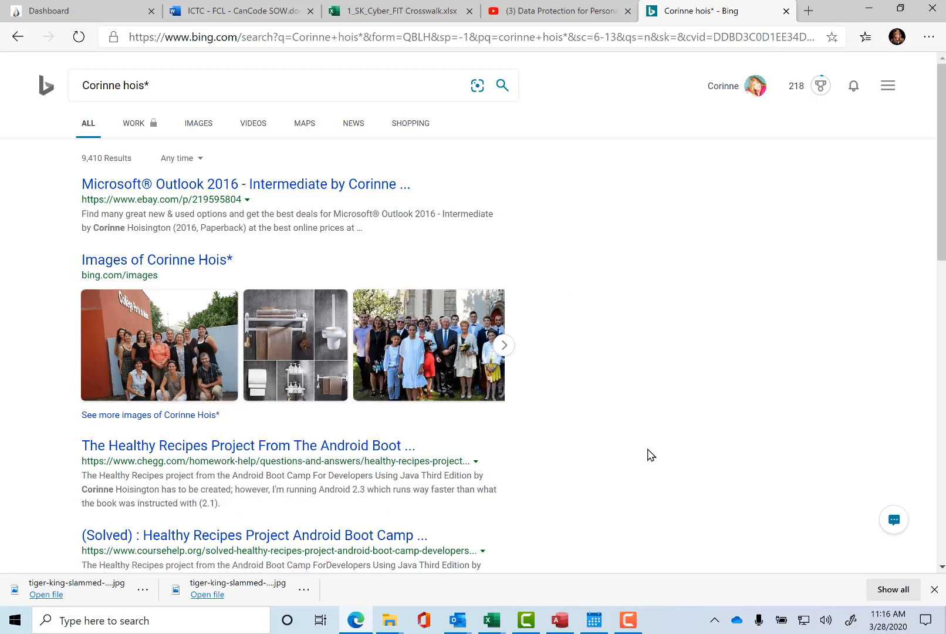
# - Switch back to Access, start a query in Design view and add the Owners table with its full field list showing
pyautogui.click(561, 620)
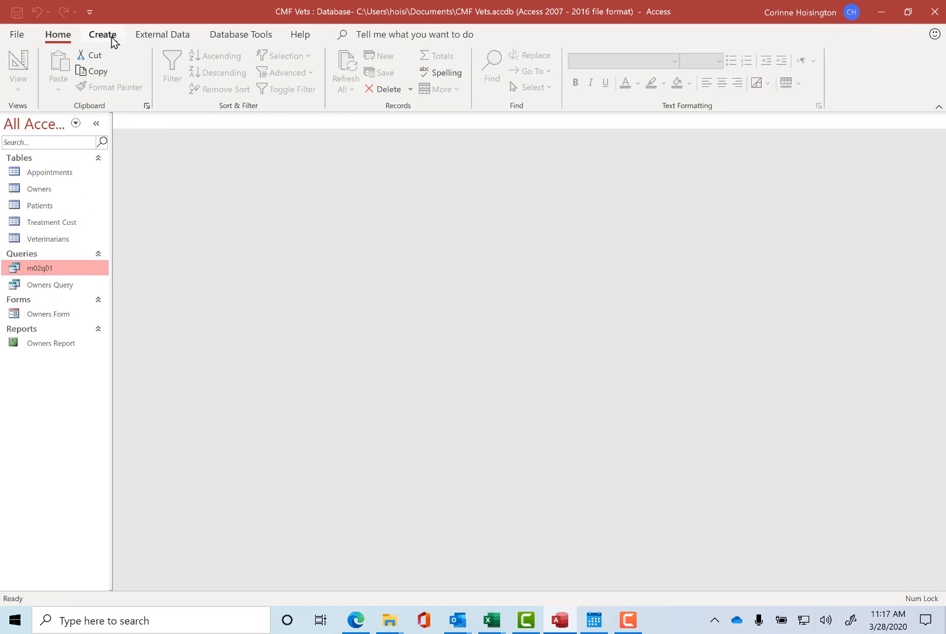
pyautogui.click(103, 35)
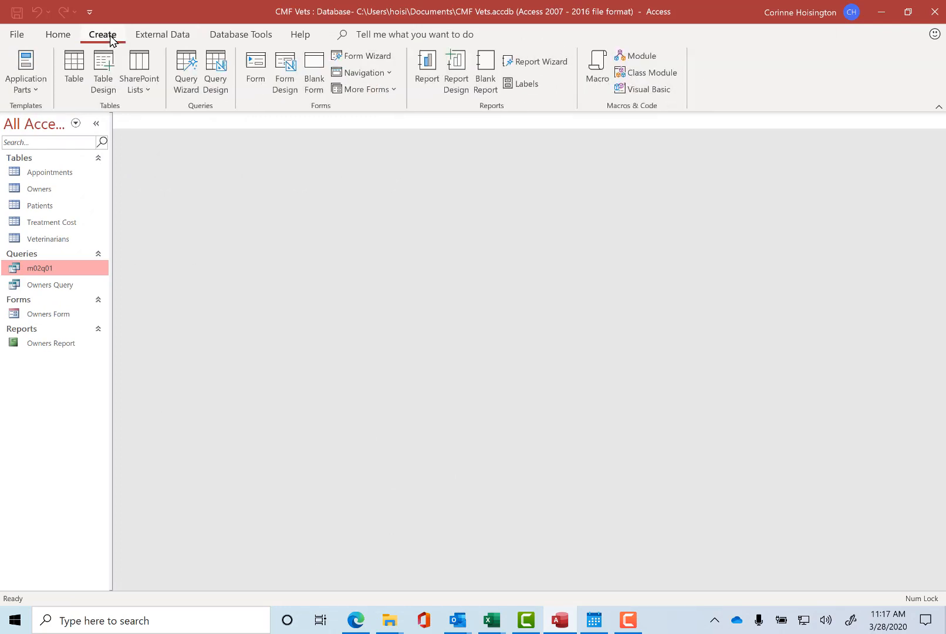
pyautogui.click(217, 73)
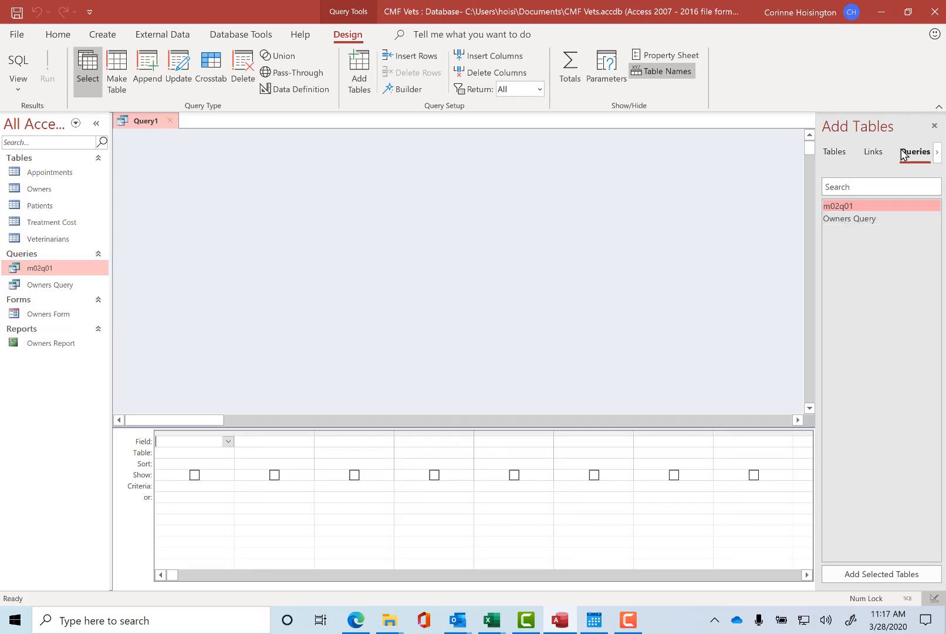
pyautogui.click(844, 157)
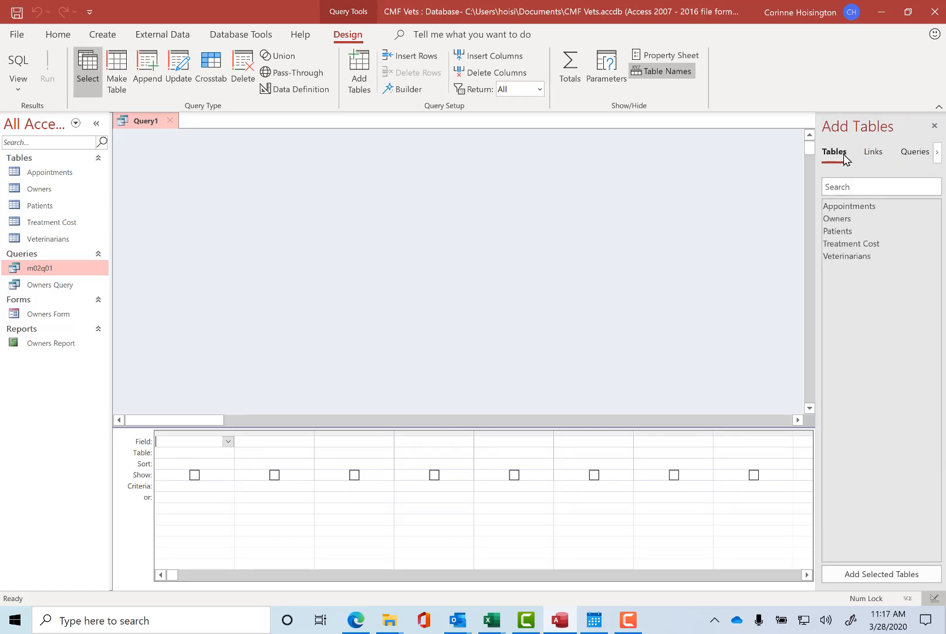
pyautogui.doubleClick(860, 219)
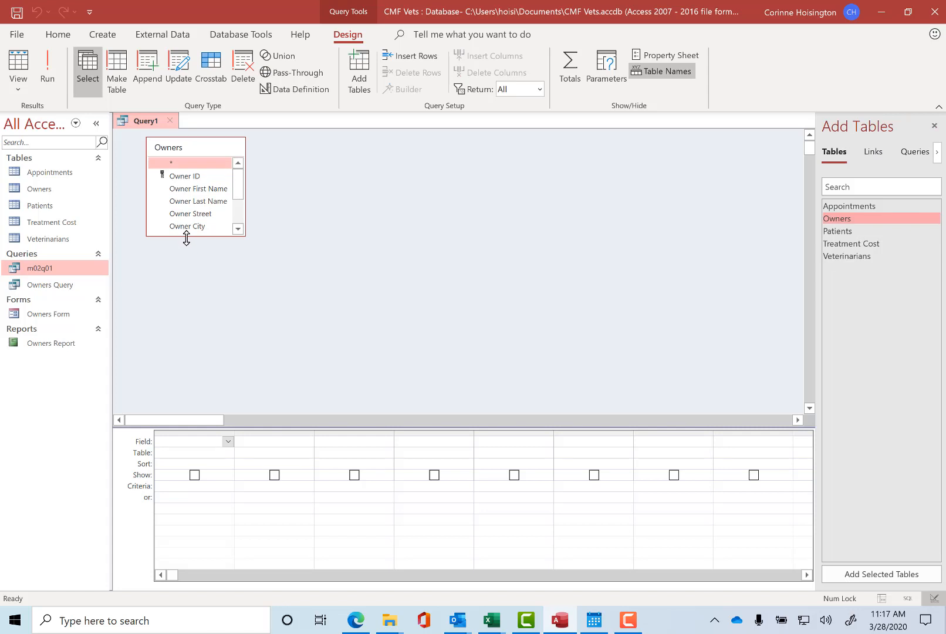
pyautogui.moveTo(186, 237); pyautogui.dragTo(176, 307)
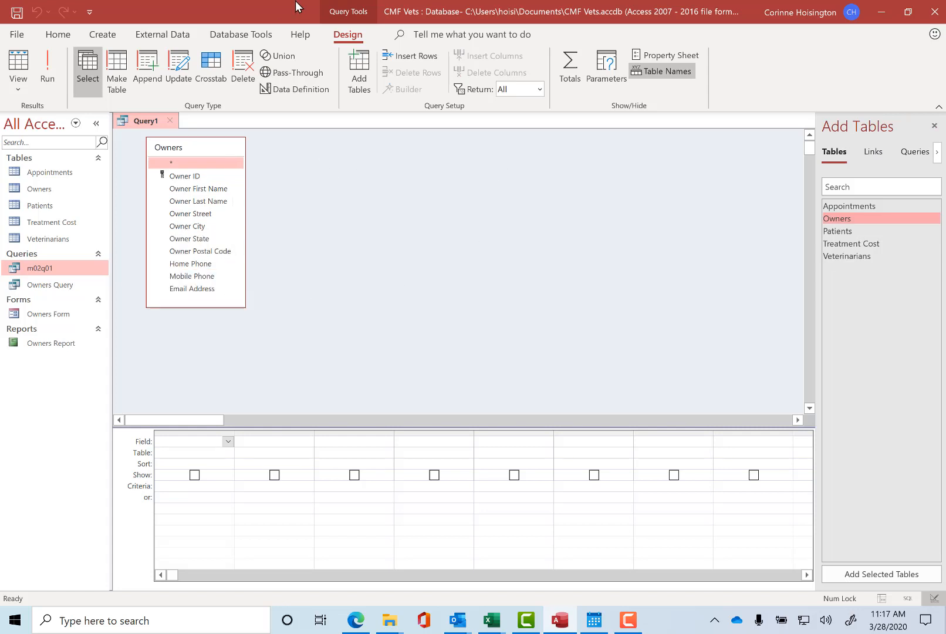
# - Add the Owner First Name, Owner Last Name, Owner Street, Owner State and Owner Postal Code fields to the query design grid
pyautogui.doubleClick(211, 188)
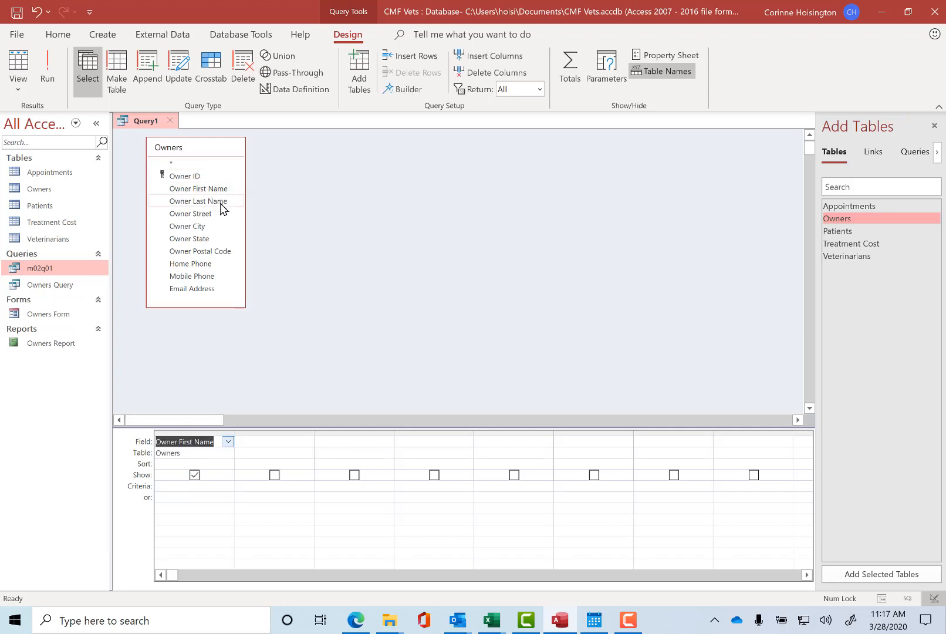
pyautogui.doubleClick(220, 202)
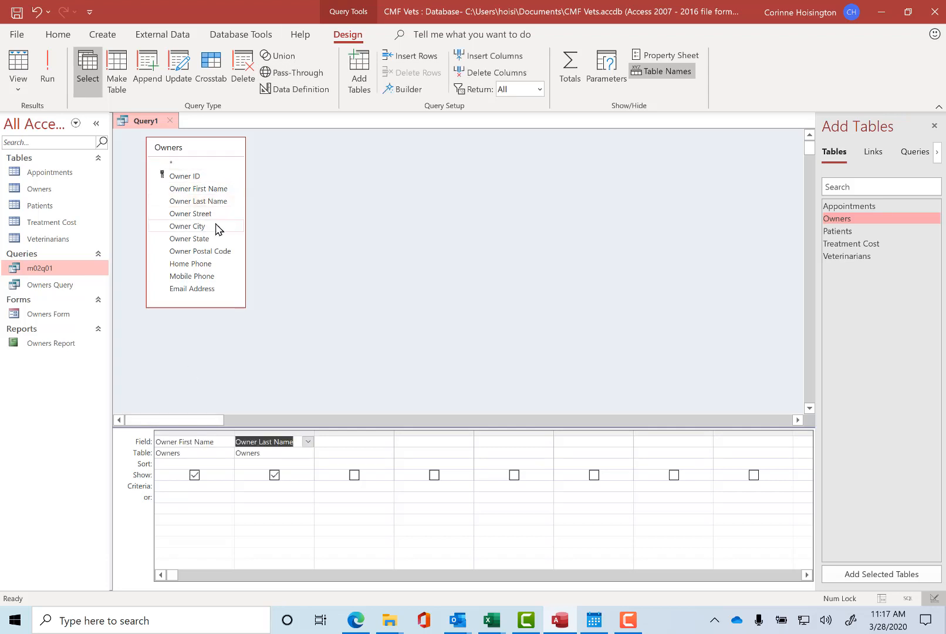
pyautogui.doubleClick(206, 214)
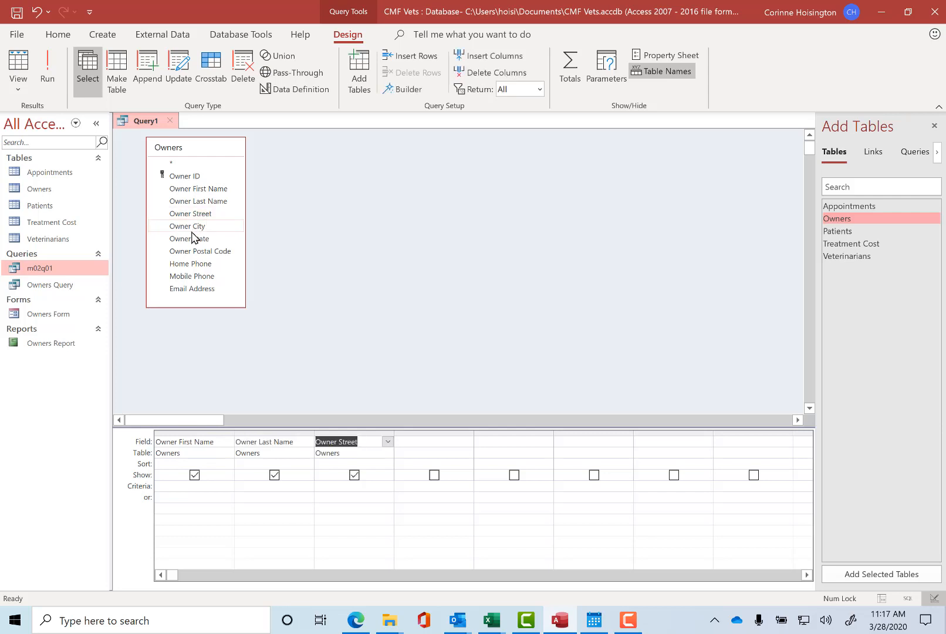
pyautogui.doubleClick(194, 239)
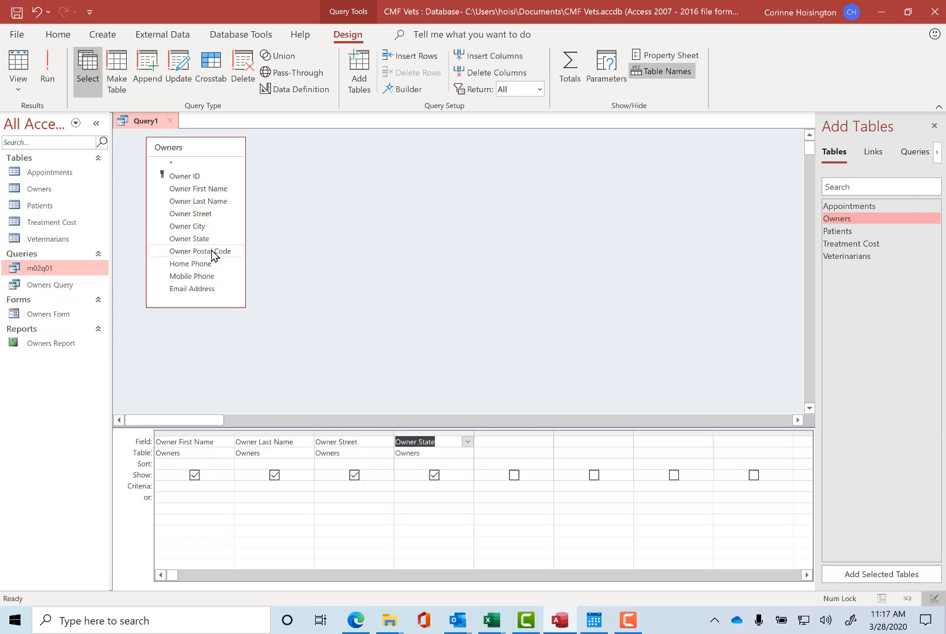
pyautogui.doubleClick(212, 252)
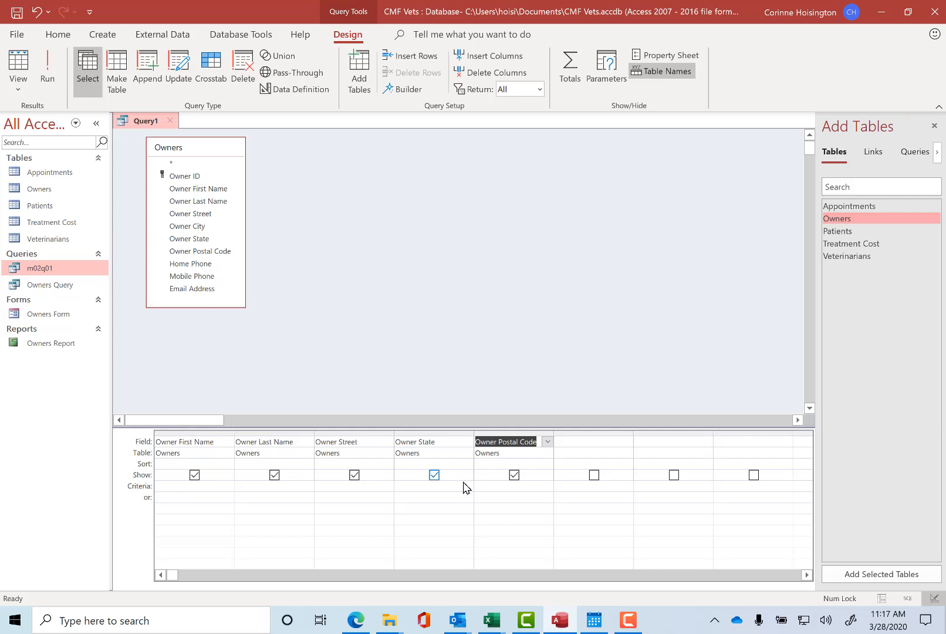
# - Enter the wildcard criterion u* for the Owner State field and run the query
pyautogui.click(404, 484)
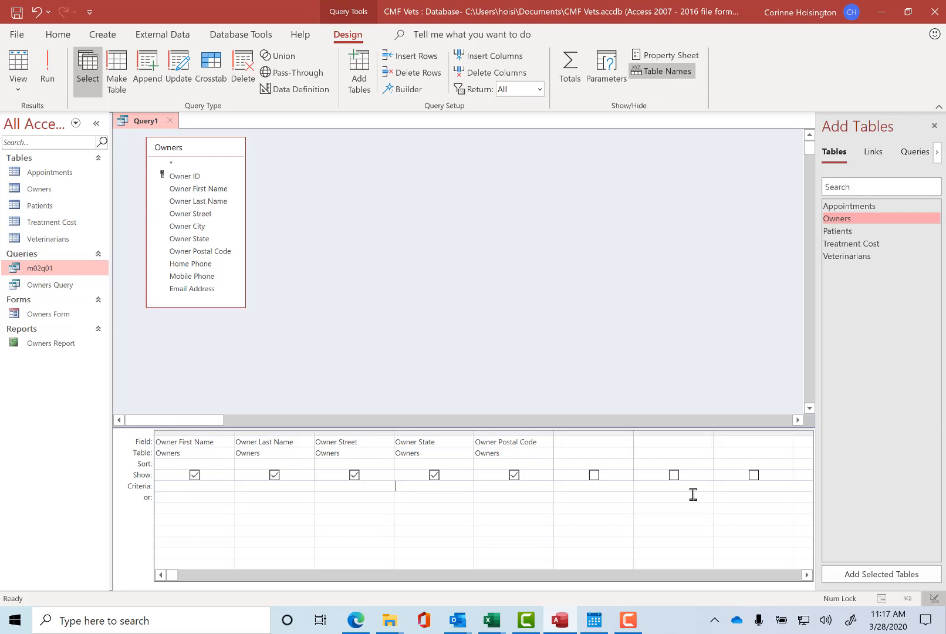
pyautogui.write('u')
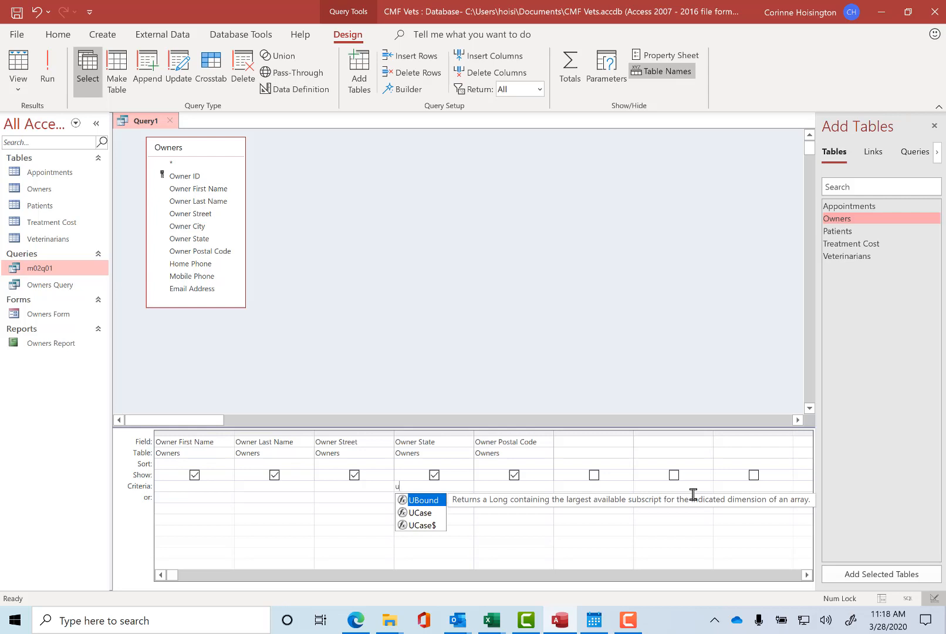
pyautogui.write('*')
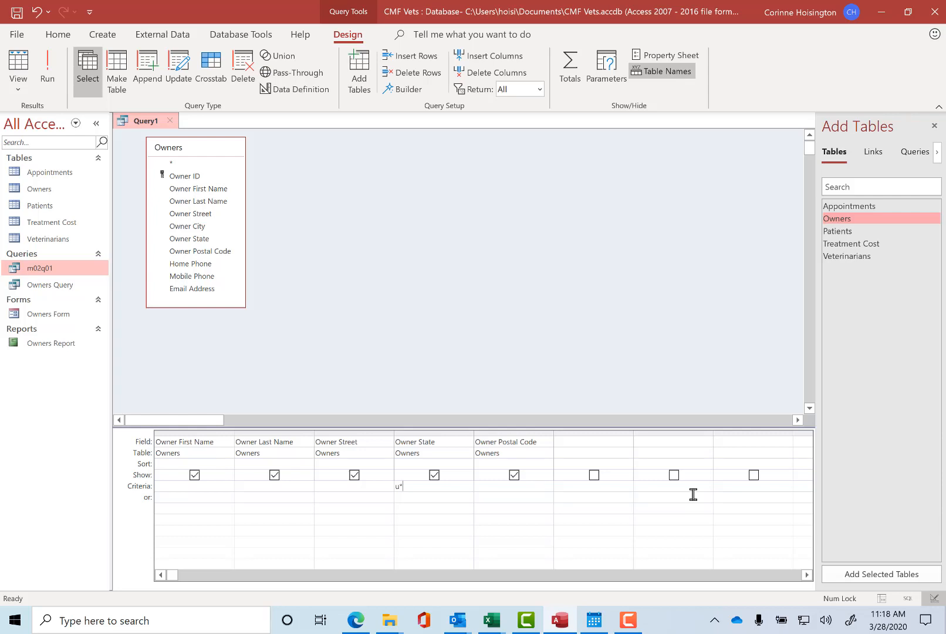
pyautogui.click(47, 73)
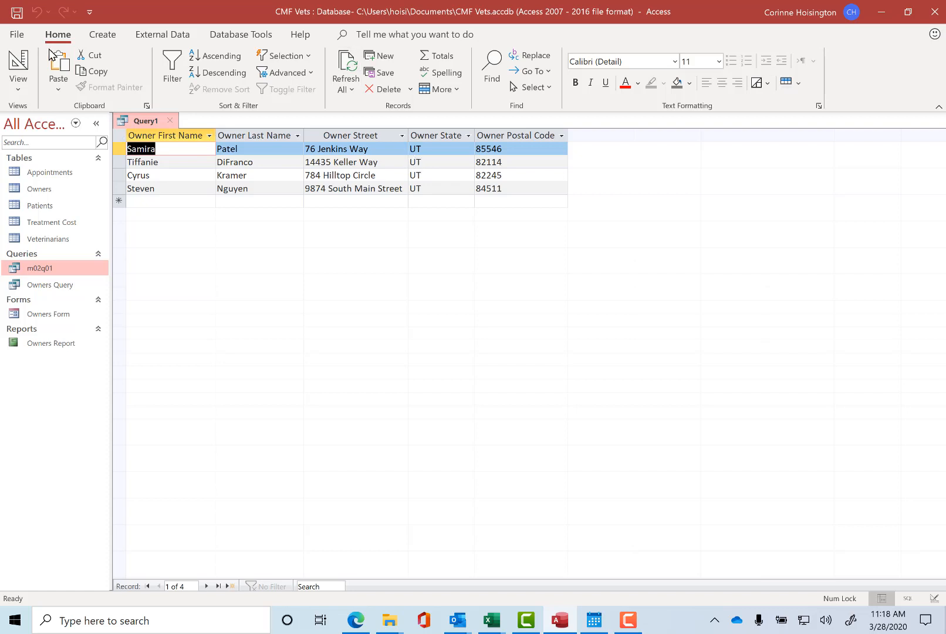
# - Save the current query as a new database object named m02q02
pyautogui.click(16, 36)
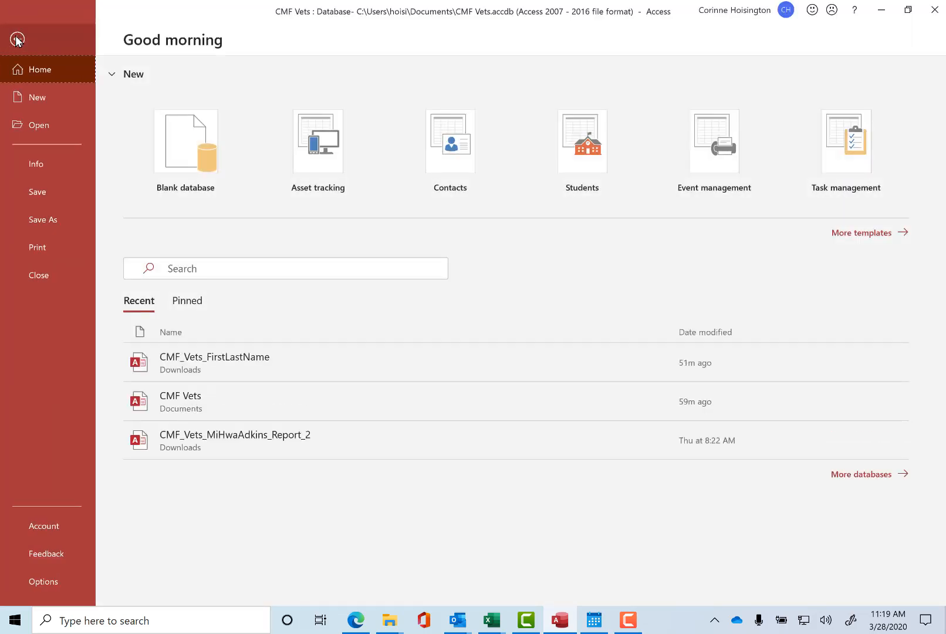
pyautogui.click(47, 220)
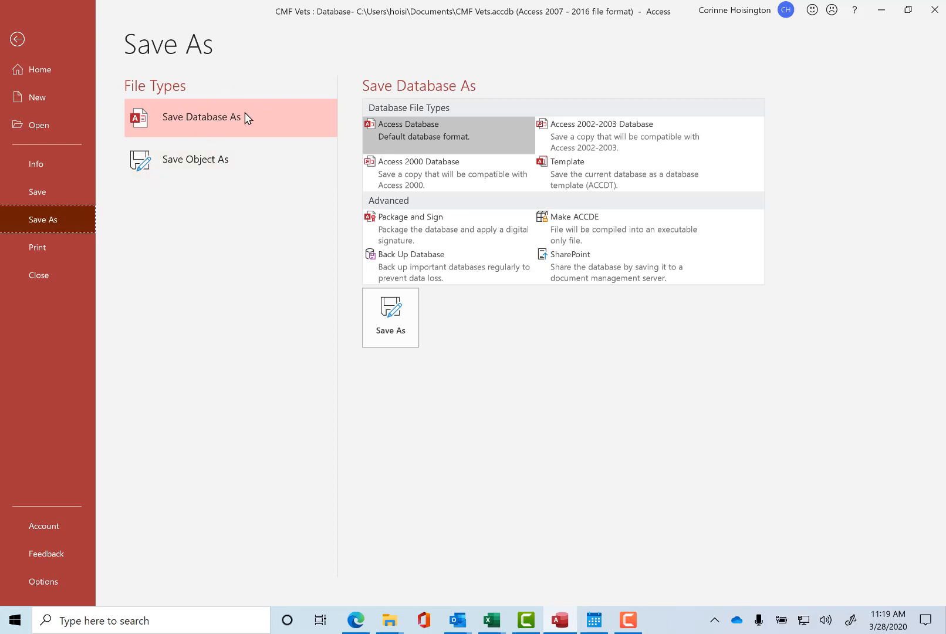
pyautogui.click(206, 164)
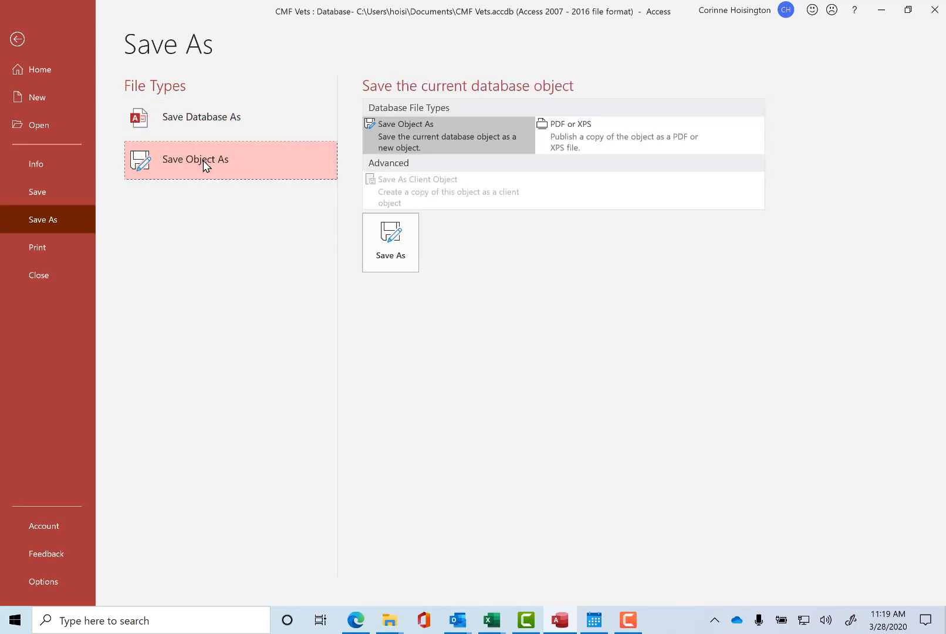
pyautogui.click(383, 254)
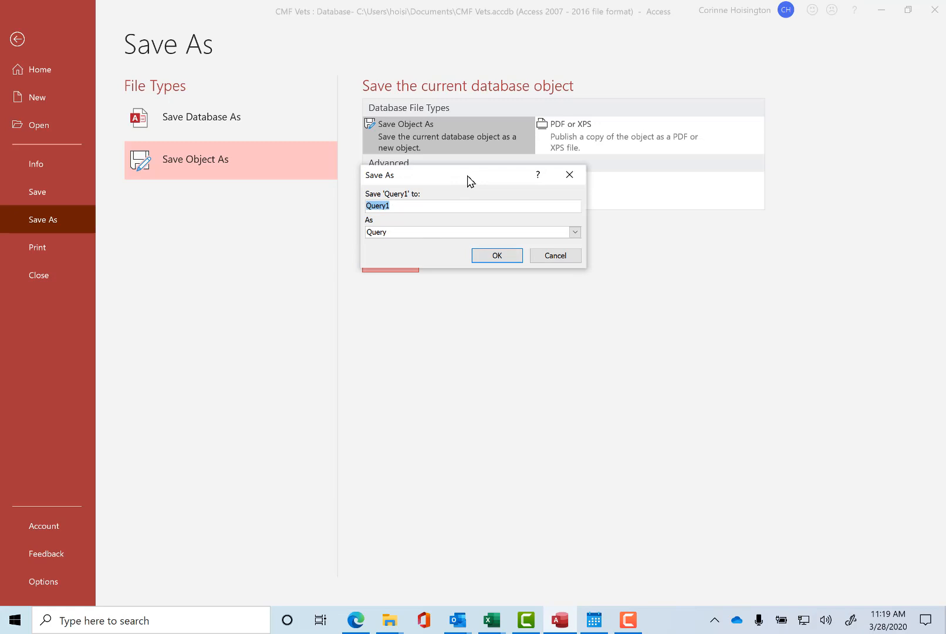
pyautogui.write('m02q02')
pyautogui.click(488, 256)
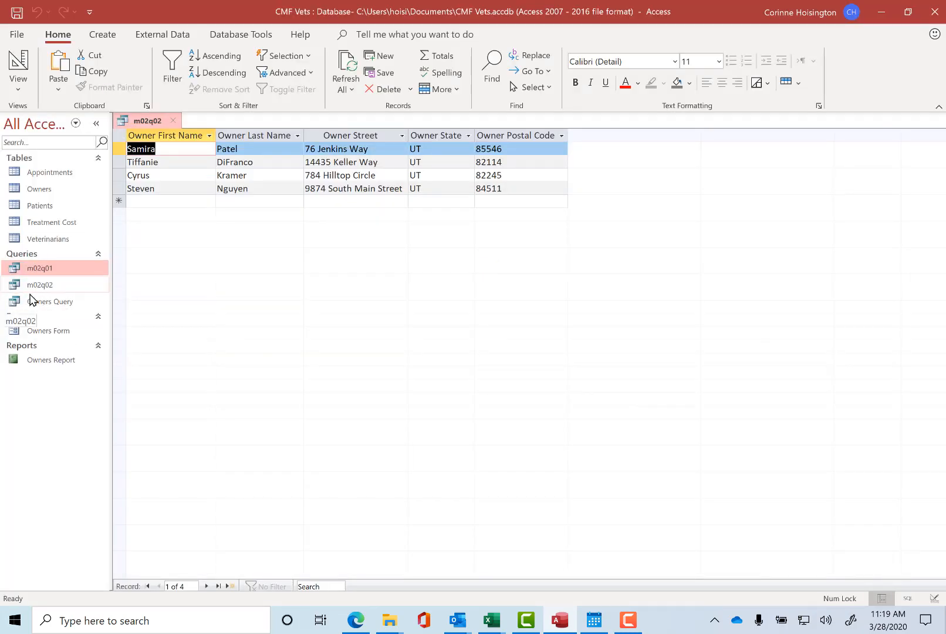